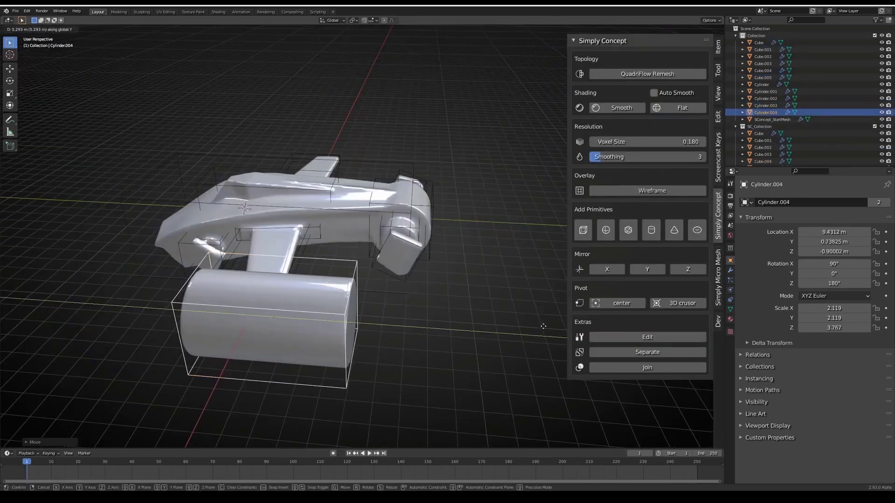
pyautogui.press('s')
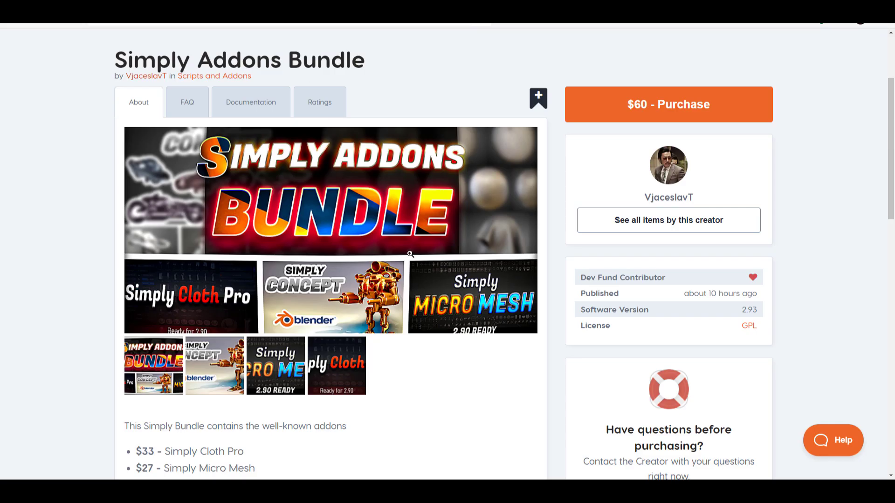
# Look over the contents and prices on the Simply Addons Bundle product page.
pyautogui.scroll(-5, 410, 254)
pyautogui.scroll(1, 409, 247)
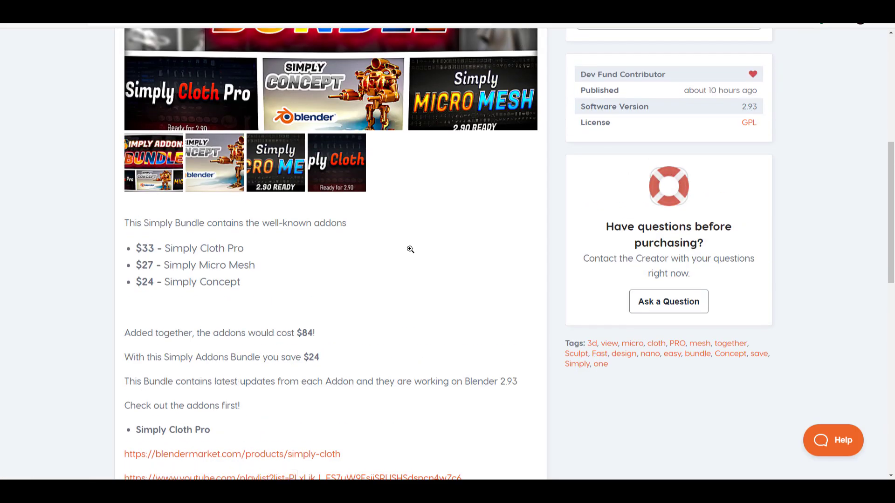
pyautogui.scroll(5, 410, 250)
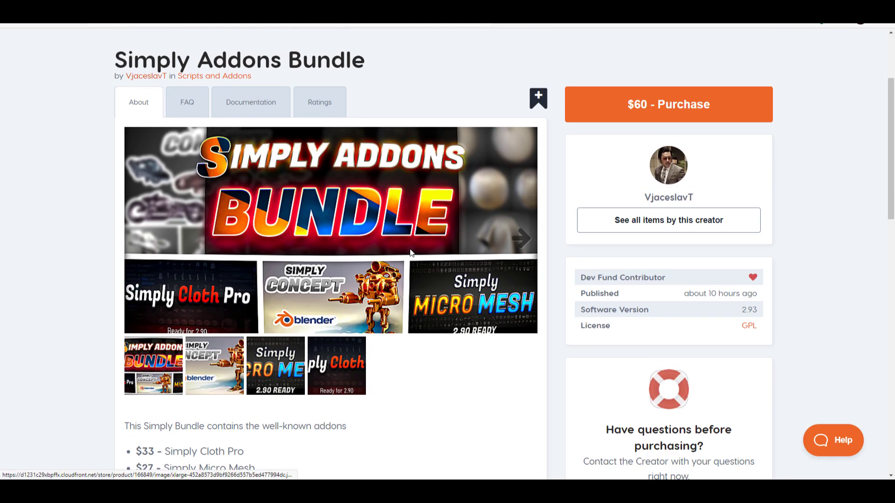
pyautogui.scroll(3, 440, 270)
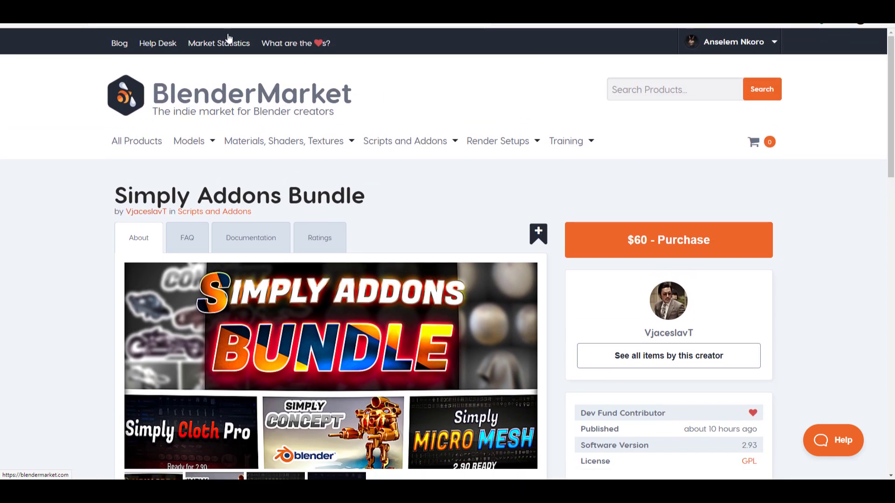
# Switch to the Simply Concept product page and examine its vehicle gallery image, description and known issues.
pyautogui.click(210, 6)
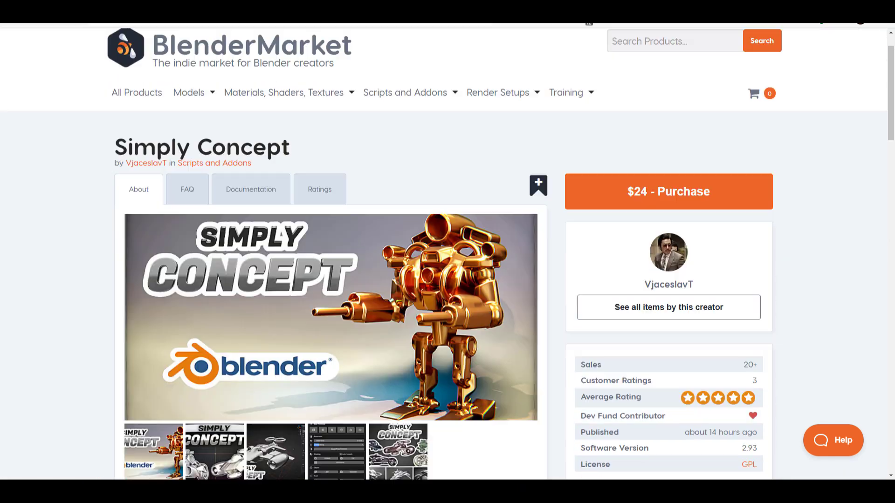
pyautogui.scroll(-3, 385, 156)
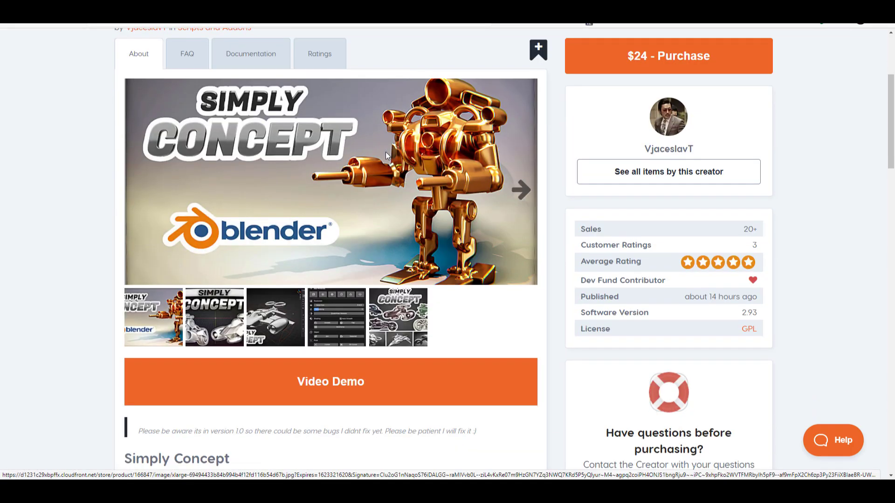
pyautogui.click(403, 313)
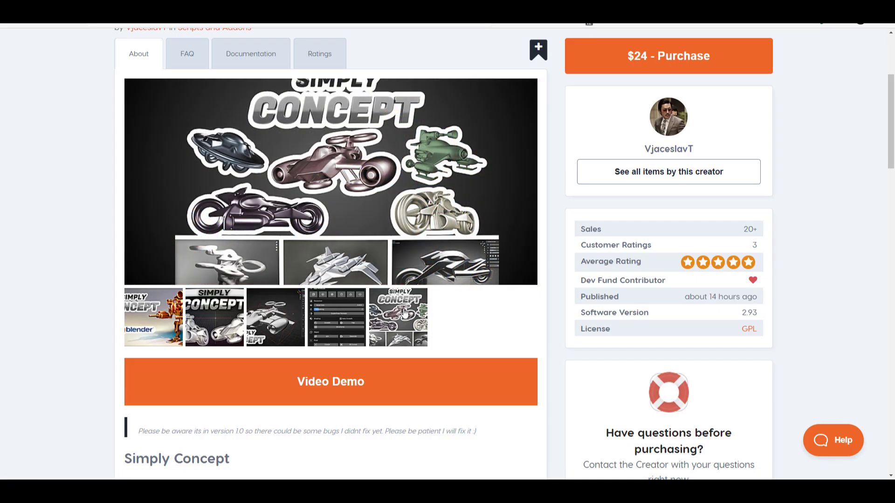
pyautogui.scroll(-7, 404, 312)
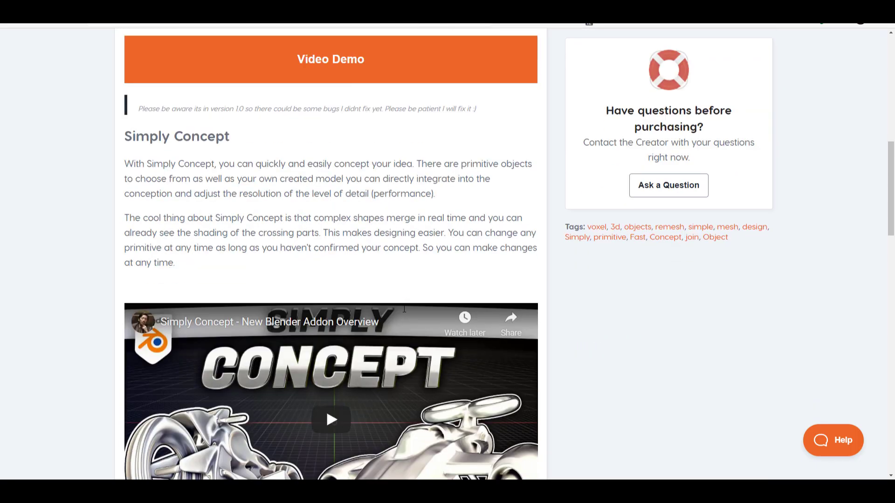
pyautogui.scroll(-13, 404, 308)
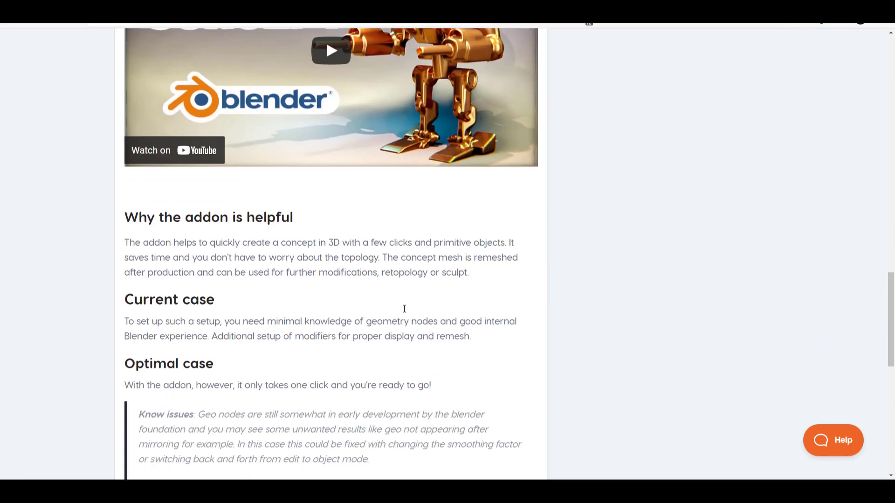
pyautogui.scroll(-4, 404, 309)
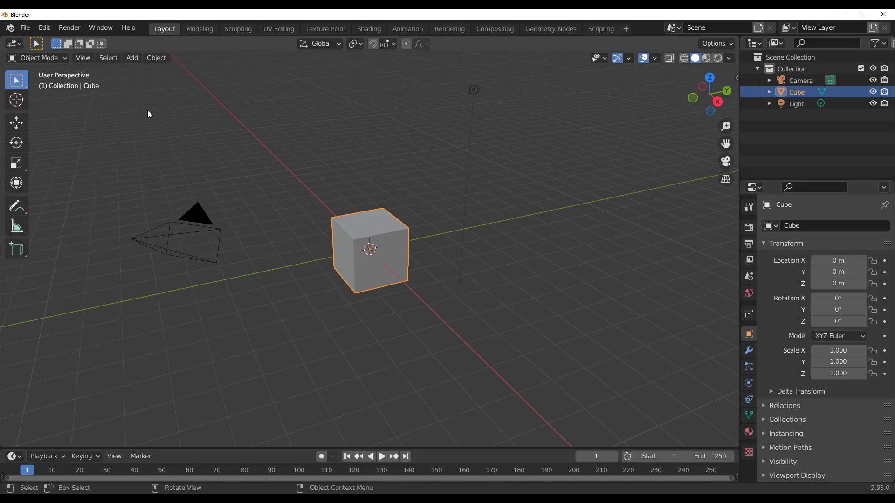
pyautogui.click(50, 32)
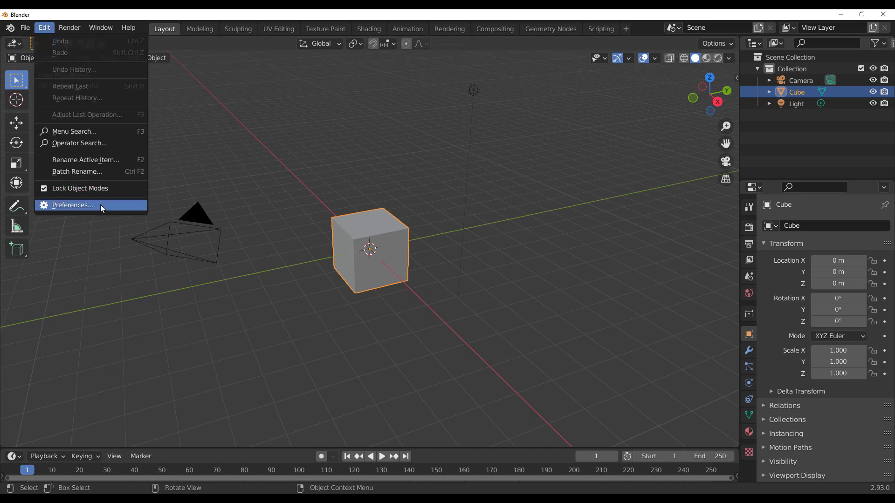
pyautogui.click(100, 205)
pyautogui.click(403, 149)
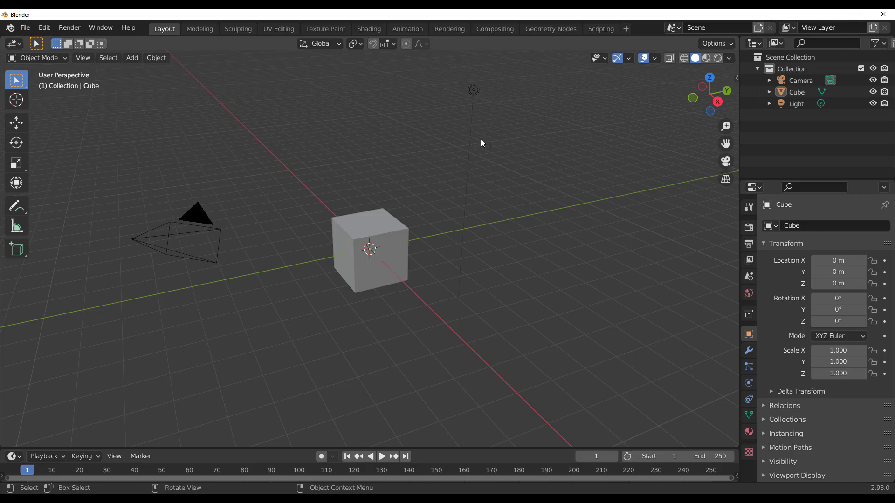
# Show the Simply Concept add-on tools in the 3D viewport and select the default cube.
pyautogui.press('n')
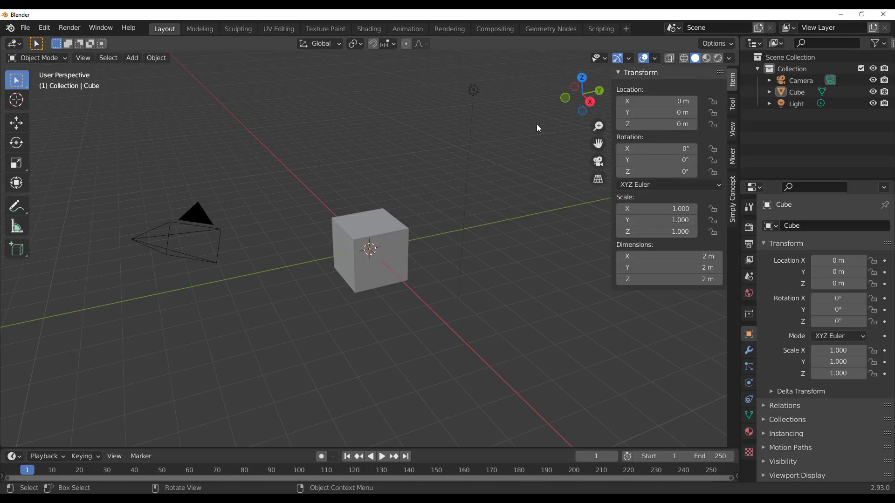
pyautogui.click(733, 218)
pyautogui.scroll(4, 390, 250)
pyautogui.moveTo(343, 260); pyautogui.dragTo(368, 255, button='middle')
pyautogui.click(383, 234)
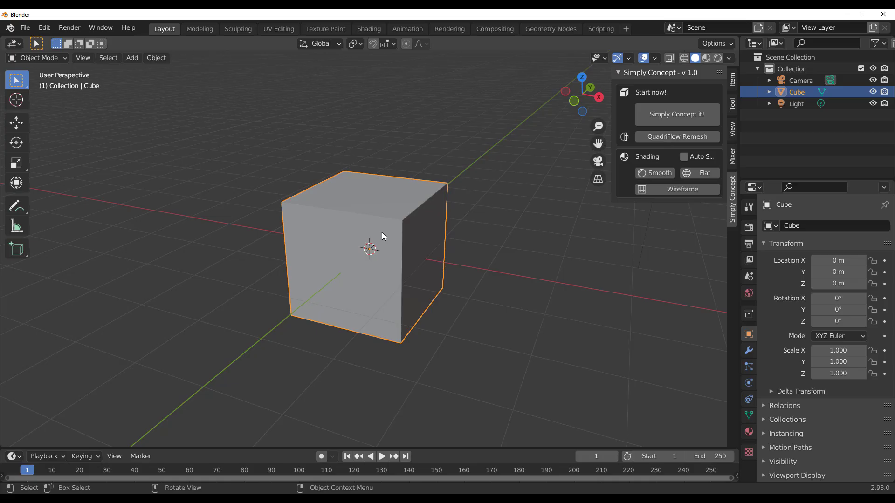
# In Edit Mode with face selection, move the cube's positive-Y side face along Y to the world origin.
pyautogui.scroll(-4, 368, 234)
pyautogui.moveTo(368, 233)
pyautogui.mouseDown(button='middle')
pyautogui.moveTo(393, 229)
pyautogui.moveTo(375, 244)
pyautogui.mouseUp(button='middle')
pyautogui.scroll(3, 431, 227)
pyautogui.moveTo(654, 232); pyautogui.dragTo(64, 66, button='middle')
pyautogui.scroll(-3, 378, 260)
pyautogui.scroll(3, 404, 281)
pyautogui.scroll(2, 343, 219)
pyautogui.press('Tab')
pyautogui.click(99, 57)
pyautogui.click(315, 173)
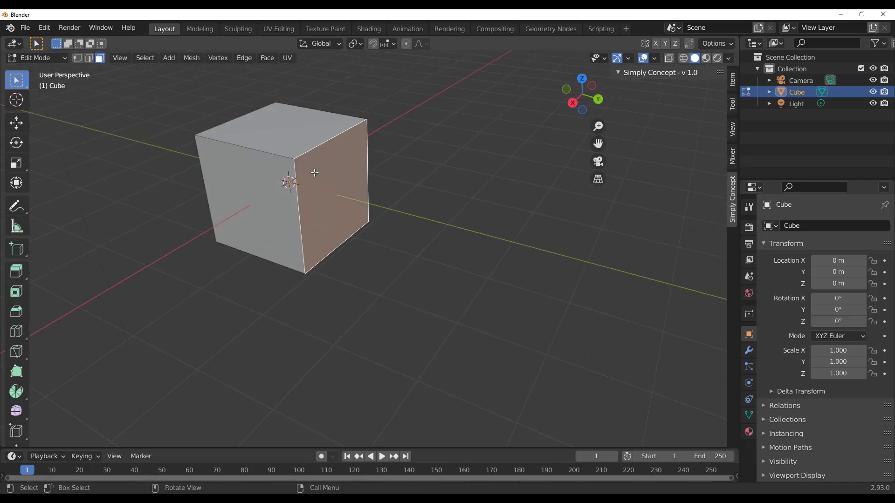
pyautogui.moveTo(140, 233); pyautogui.dragTo(234, 237, button='middle')
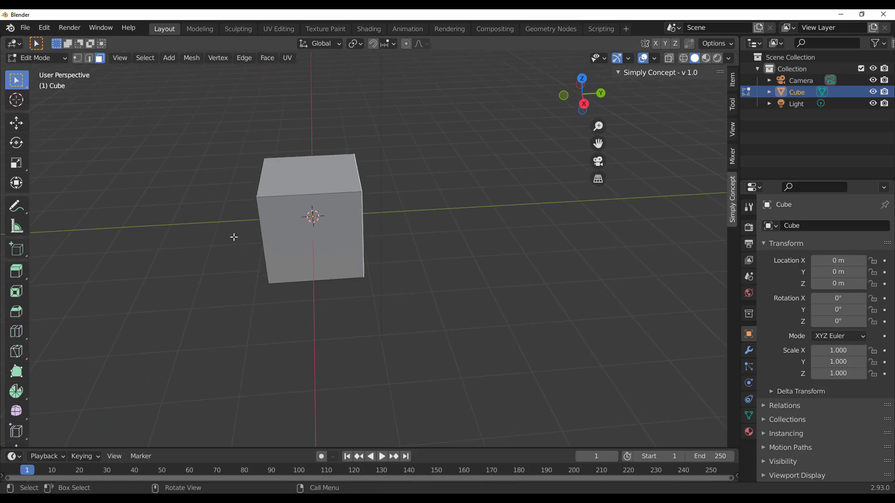
pyautogui.press('KP_3')
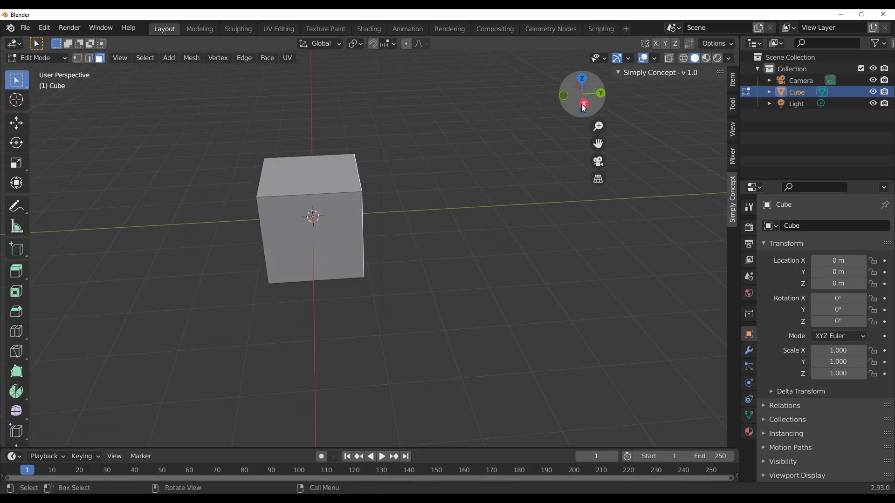
pyautogui.click(16, 123)
pyautogui.moveTo(420, 240); pyautogui.dragTo(362, 235)
# Delete the moved centre face and return to Object Mode.
pyautogui.moveTo(362, 235); pyautogui.dragTo(295, 260, button='middle')
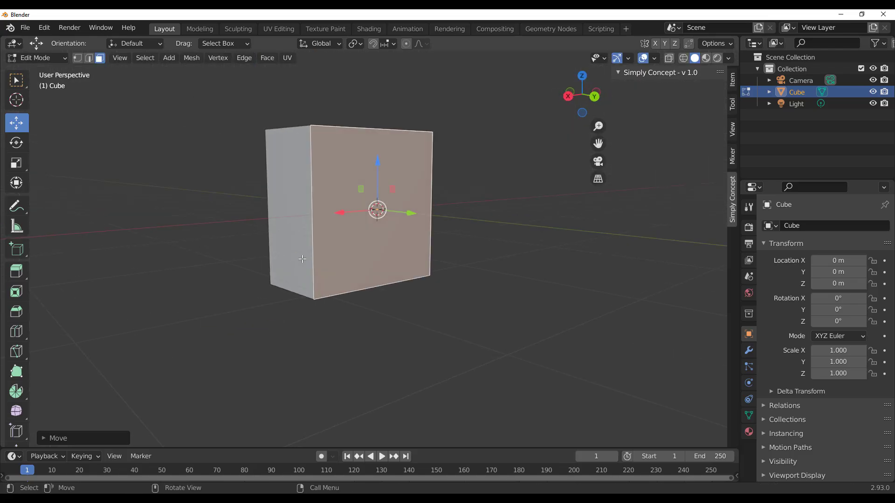
pyautogui.press('x')
pyautogui.click(278, 232)
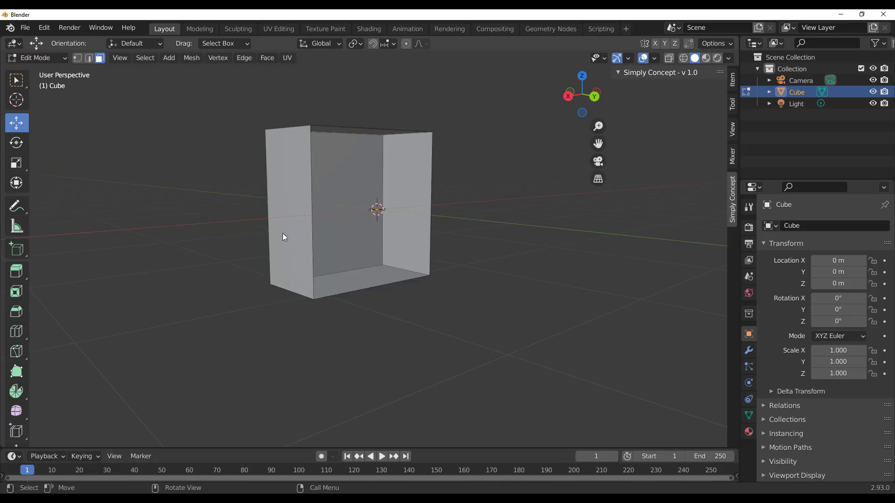
pyautogui.moveTo(413, 267); pyautogui.dragTo(394, 270, button='middle')
pyautogui.press('Tab')
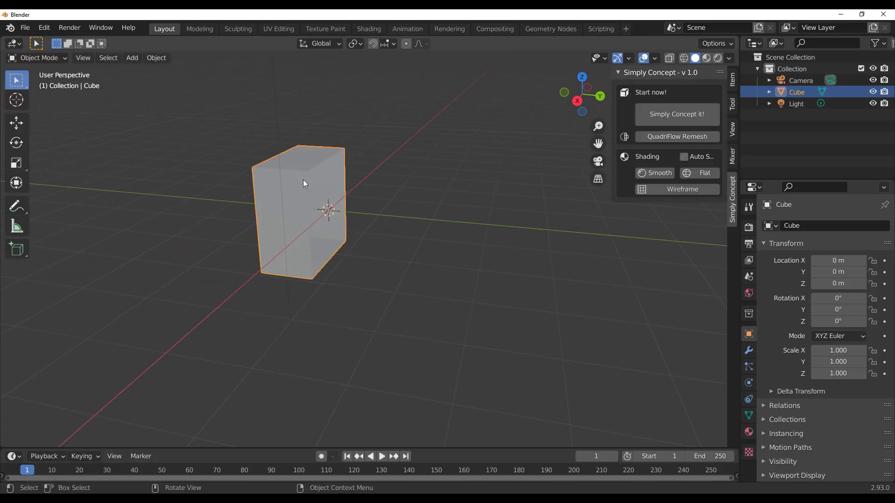
# Add a Mirror modifier to the half cube and mirror it on the Y axis only.
pyautogui.moveTo(297, 212); pyautogui.dragTo(282, 190, button='middle')
pyautogui.click(749, 351)
pyautogui.click(810, 229)
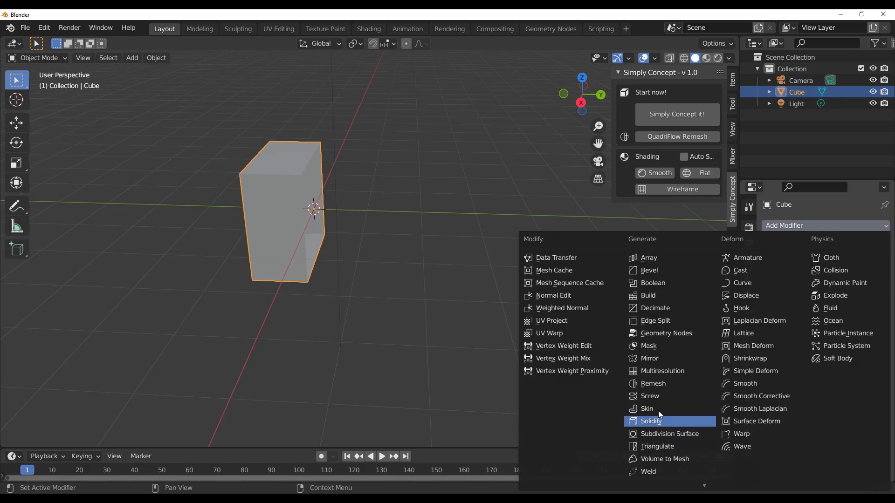
pyautogui.click(659, 359)
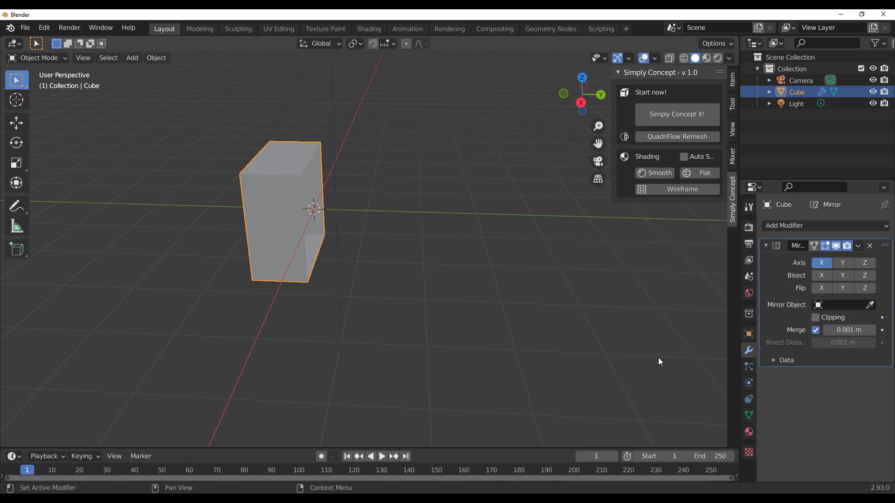
pyautogui.click(821, 266)
pyautogui.click(841, 265)
# Start a Simply Concept mesh from the mirrored cube.
pyautogui.scroll(-3, 350, 325)
pyautogui.moveTo(299, 282); pyautogui.dragTo(463, 281, button='middle')
pyautogui.scroll(3, 351, 280)
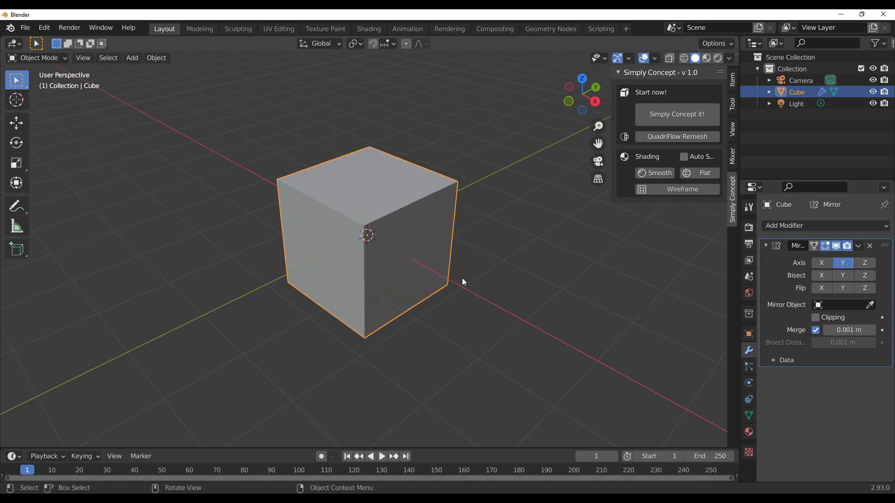
pyautogui.press('Tab')
pyautogui.scroll(-4, 408, 246)
pyautogui.moveTo(412, 246); pyautogui.dragTo(405, 268, button='middle')
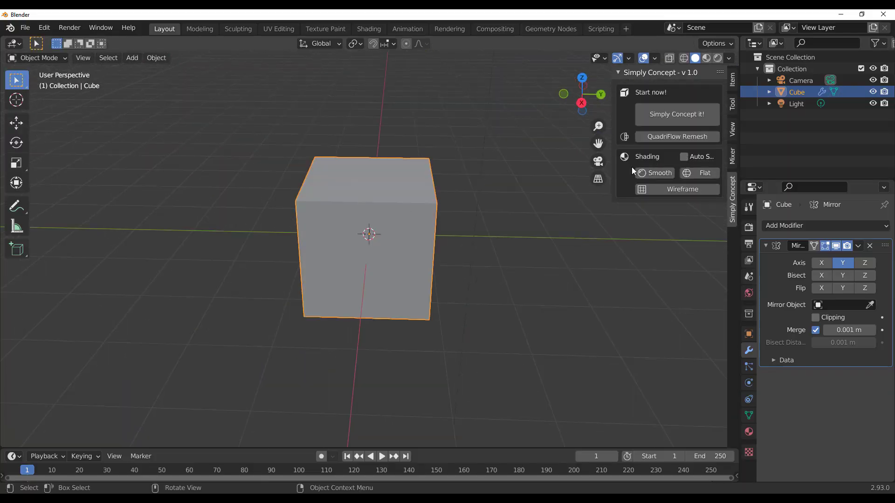
pyautogui.click(671, 116)
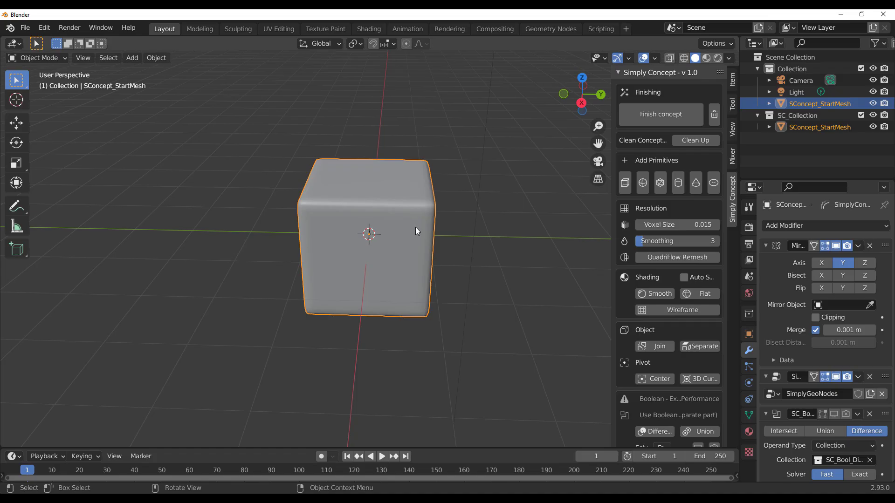
# In Edit Mode, extrude the start mesh's positive-X end face outward along the X axis.
pyautogui.moveTo(407, 230); pyautogui.dragTo(444, 300, button='middle')
pyautogui.press('Tab')
pyautogui.scroll(2, 403, 252)
pyautogui.click(378, 260)
pyautogui.scroll(-4, 378, 260)
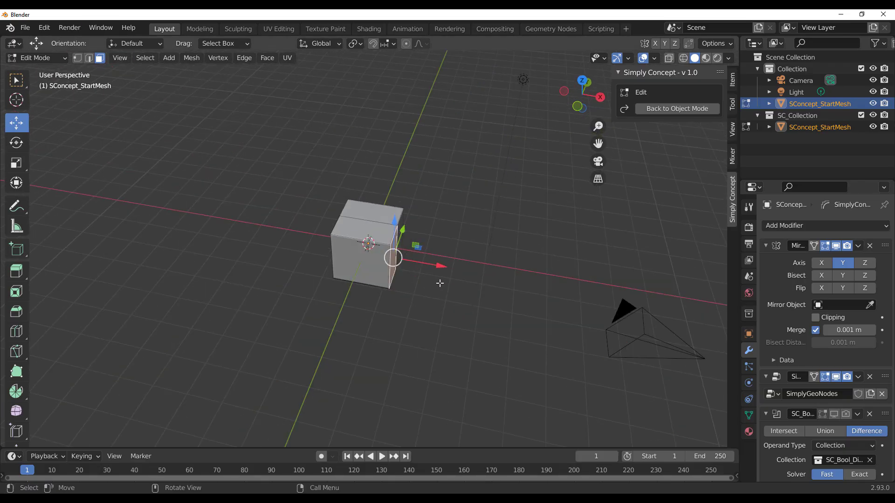
pyautogui.press('e')
pyautogui.press('Escape')
pyautogui.moveTo(443, 267); pyautogui.dragTo(574, 290)
# Lower the top edge of the extruded end along Z to form a sloping nose.
pyautogui.scroll(-3, 513, 279)
pyautogui.moveTo(512, 279); pyautogui.dragTo(357, 252, button='middle')
pyautogui.scroll(2, 419, 256)
pyautogui.scroll(2, 446, 291)
pyautogui.keyDown('shift'); pyautogui.moveTo(445, 291); pyautogui.dragTo(289, 242, button='middle'); pyautogui.keyUp('shift')
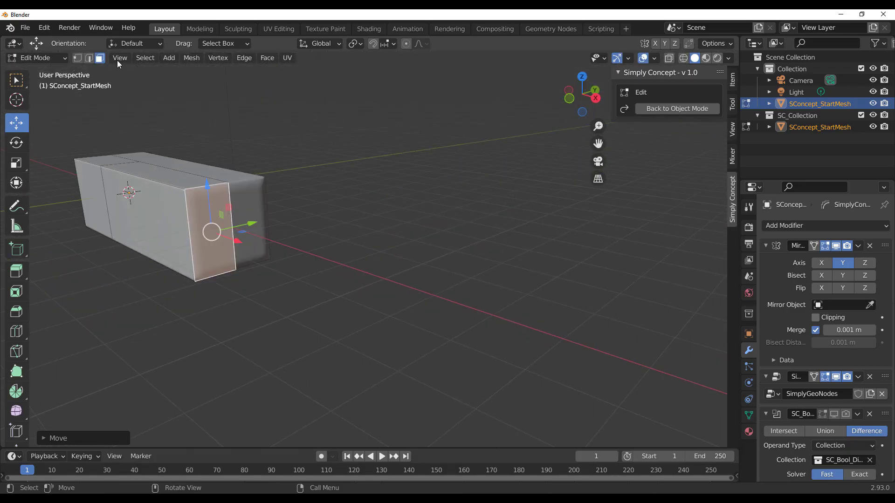
pyautogui.click(90, 59)
pyautogui.click(196, 188)
pyautogui.moveTo(205, 157); pyautogui.dragTo(206, 229)
# Extrude the face at the end opposite the nose outward along X to lengthen the body.
pyautogui.scroll(-5, 102, 212)
pyautogui.moveTo(400, 256); pyautogui.dragTo(566, 280, button='middle')
pyautogui.scroll(4, 565, 280)
pyautogui.keyDown('shift'); pyautogui.moveTo(529, 426); pyautogui.dragTo(366, 171, button='middle'); pyautogui.keyUp('shift')
pyautogui.press('1')
pyautogui.press('3')
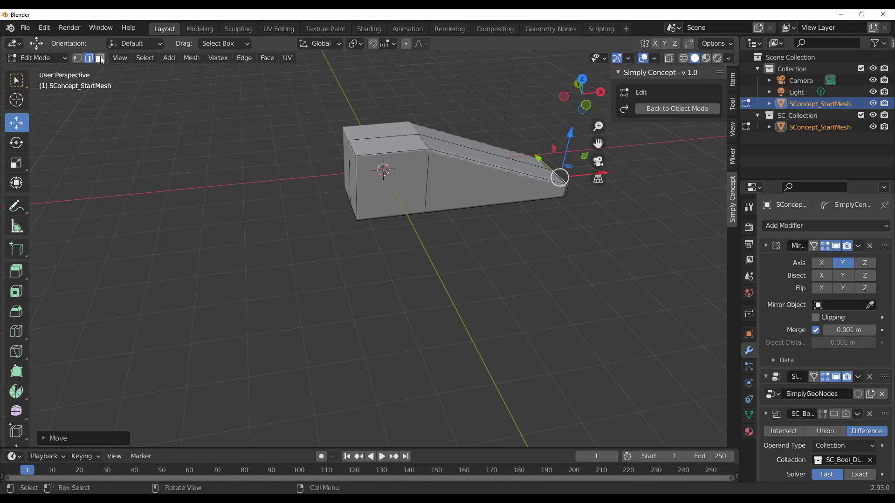
pyautogui.click(353, 177)
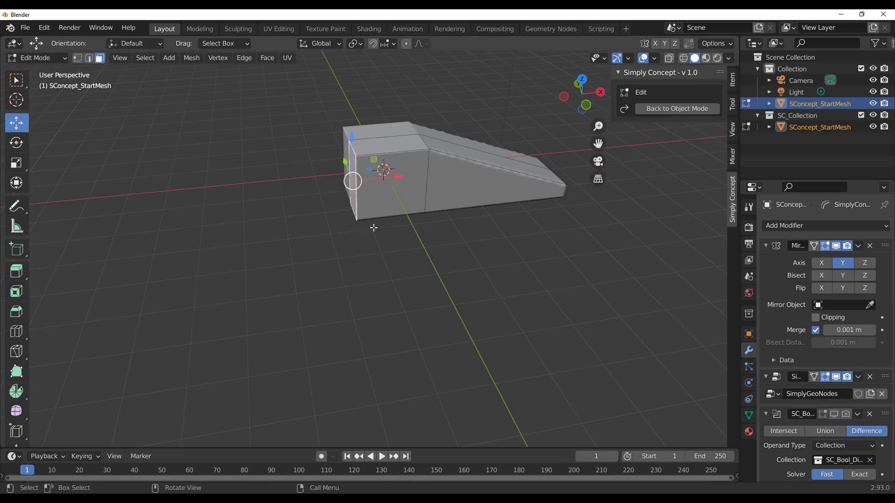
pyautogui.moveTo(371, 226); pyautogui.dragTo(365, 249, button='middle')
pyautogui.press('e')
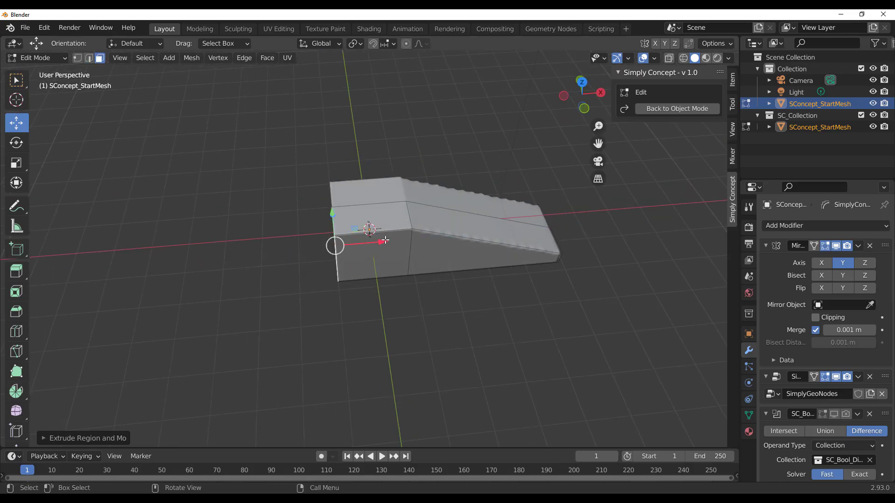
pyautogui.moveTo(226, 249); pyautogui.dragTo(225, 249)
# Add a lengthwise loop cut around the middle of the body's side.
pyautogui.scroll(-4, 228, 250)
pyautogui.moveTo(365, 280); pyautogui.dragTo(351, 263, button='middle')
pyautogui.scroll(4, 395, 218)
pyautogui.hotkey('ctrl', 'r')
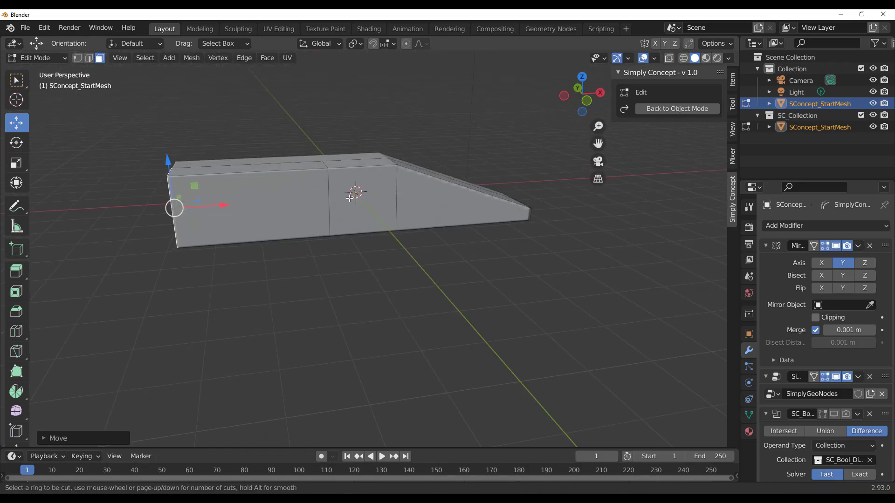
pyautogui.click(325, 207)
pyautogui.click(325, 205)
# Select the mid-height side edges of the body and pull them outward along Y.
pyautogui.moveTo(376, 251); pyautogui.dragTo(351, 237, button='middle')
pyautogui.click(277, 152)
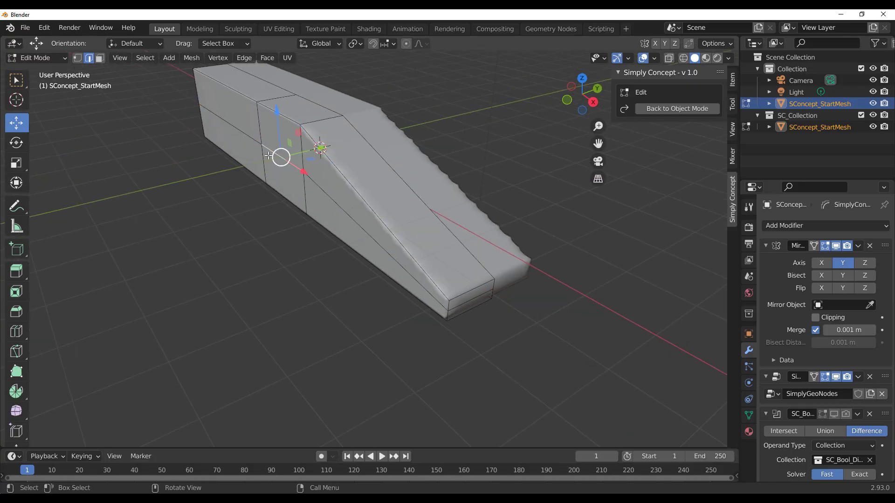
pyautogui.keyDown('shift'); pyautogui.click(239, 130); pyautogui.keyUp('shift')
pyautogui.moveTo(275, 185); pyautogui.dragTo(248, 190, button='middle')
pyautogui.moveTo(295, 124); pyautogui.dragTo(272, 123)
# Return to Object Mode and look over the Simply Concept primitive, resolution and remesh options.
pyautogui.scroll(-4, 336, 181)
pyautogui.moveTo(337, 181); pyautogui.dragTo(249, 166, button='middle')
pyautogui.scroll(3, 289, 196)
pyautogui.keyDown('shift'); pyautogui.moveTo(298, 204); pyautogui.dragTo(353, 349, button='middle'); pyautogui.keyUp('shift')
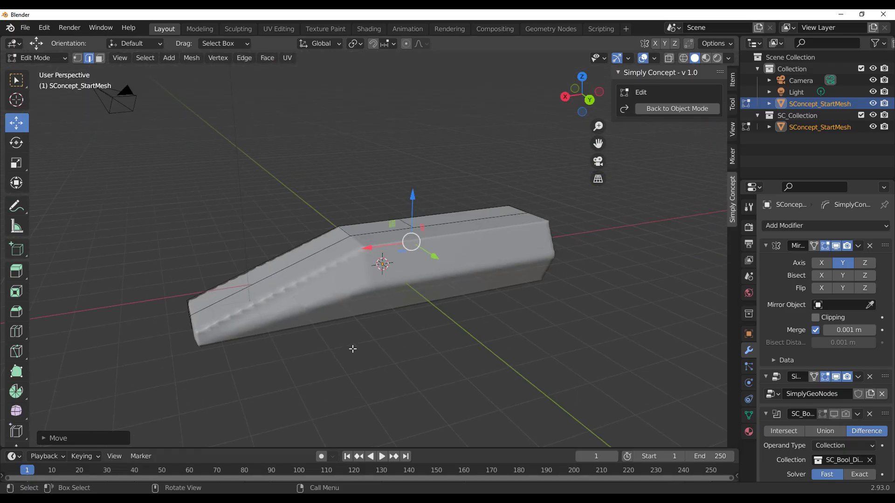
pyautogui.press('Tab')
pyautogui.moveTo(410, 294); pyautogui.dragTo(399, 260, button='middle')
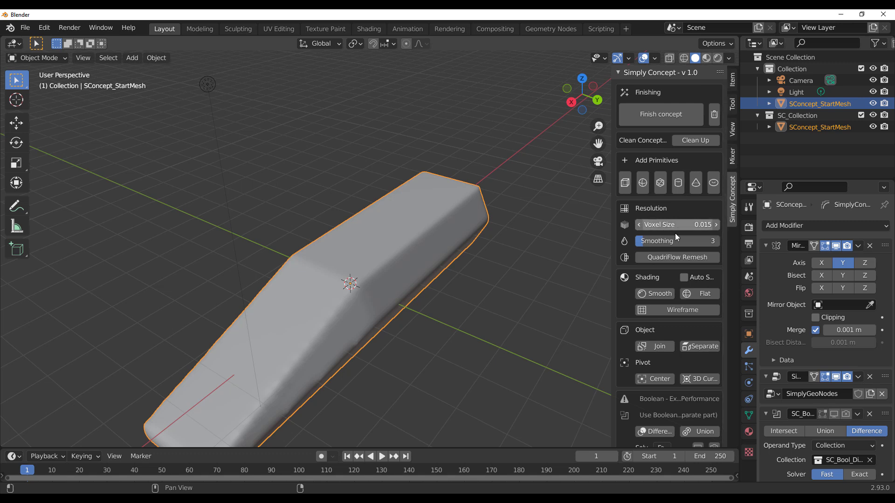
pyautogui.scroll(-1, 671, 240)
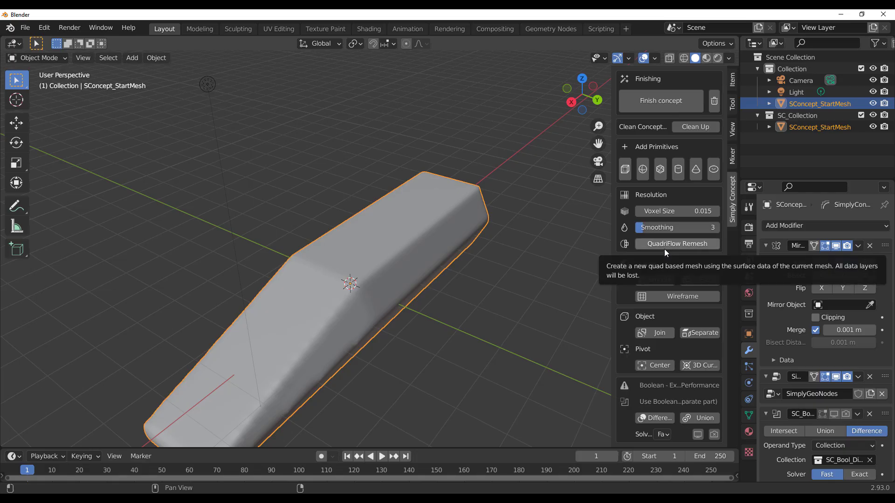
# Add a torus primitive and move it along Y until it overlaps the body on its negative Y side.
pyautogui.moveTo(393, 318); pyautogui.dragTo(398, 292, button='middle')
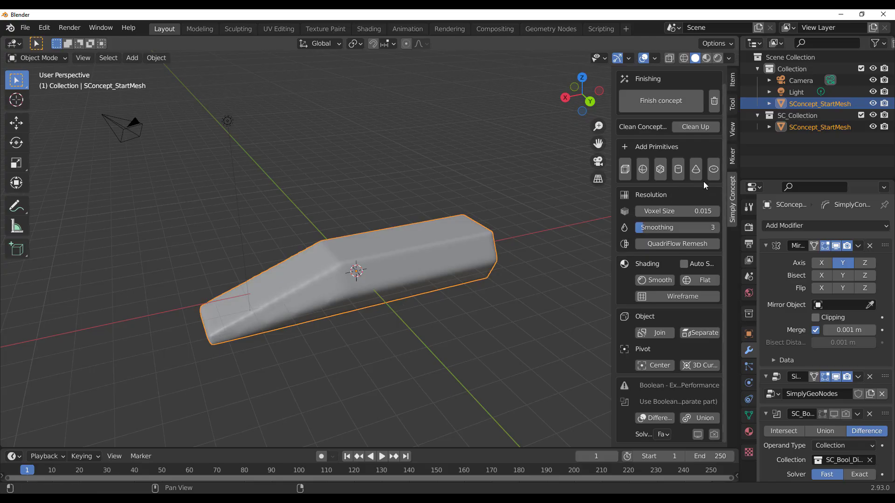
pyautogui.click(713, 170)
pyautogui.moveTo(334, 325); pyautogui.dragTo(391, 294, button='middle')
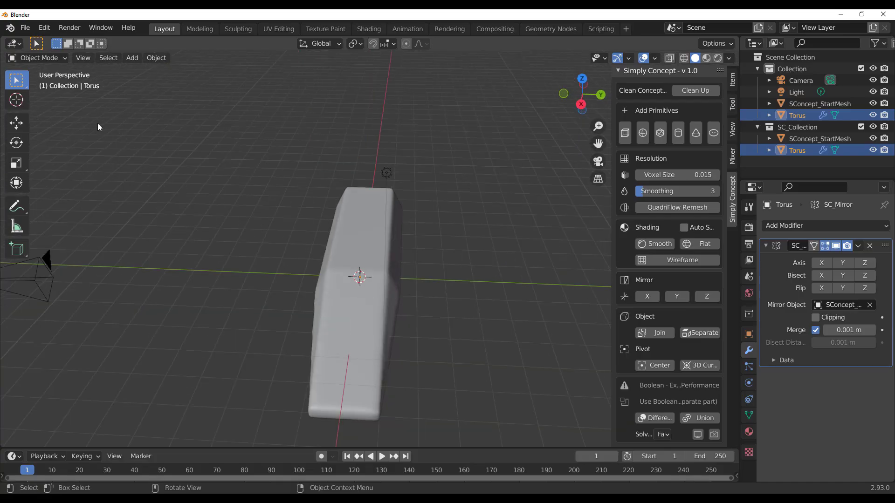
pyautogui.click(26, 125)
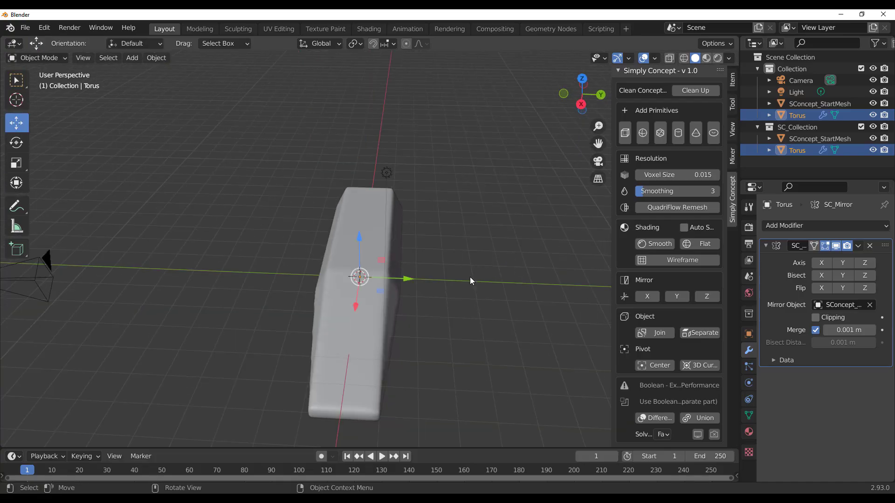
pyautogui.moveTo(405, 280); pyautogui.dragTo(458, 289)
pyautogui.moveTo(482, 296); pyautogui.dragTo(462, 298)
pyautogui.scroll(3, 462, 301)
pyautogui.keyDown('shift'); pyautogui.moveTo(487, 308); pyautogui.dragTo(465, 277, button='middle'); pyautogui.keyUp('shift')
pyautogui.moveTo(463, 264); pyautogui.dragTo(272, 267)
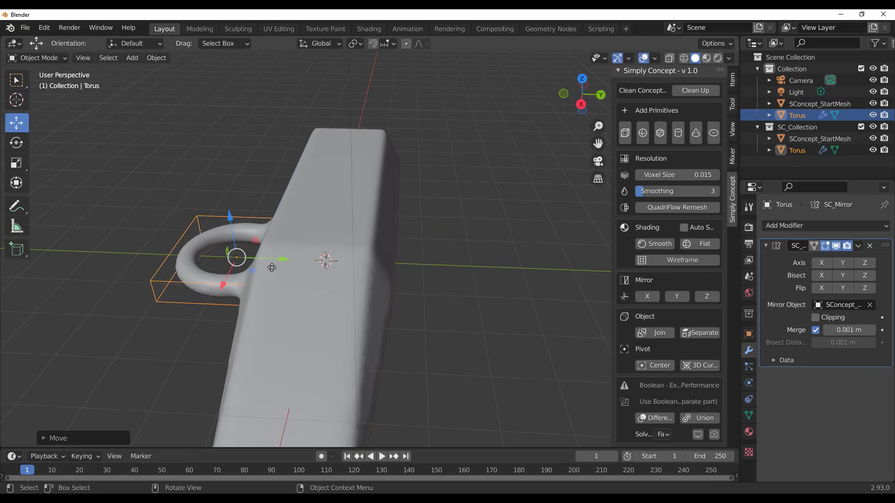
# Mirror the torus across the Y axis onto the opposite side of the body.
pyautogui.scroll(-3, 354, 300)
pyautogui.keyDown('shift'); pyautogui.moveTo(423, 326); pyautogui.dragTo(514, 303, button='middle'); pyautogui.keyUp('shift')
pyautogui.scroll(3, 490, 309)
pyautogui.moveTo(462, 314)
pyautogui.mouseDown(button='middle')
pyautogui.moveTo(494, 318)
pyautogui.moveTo(451, 290)
pyautogui.moveTo(447, 318)
pyautogui.mouseUp(button='middle')
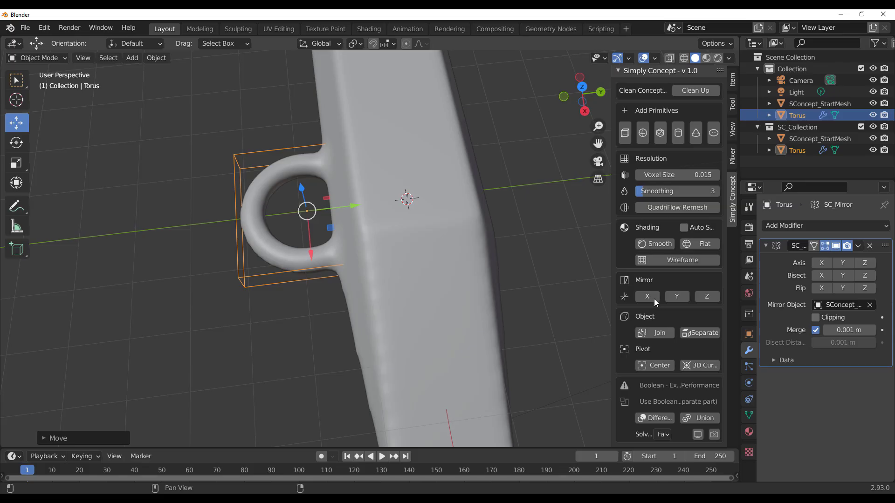
pyautogui.click(676, 298)
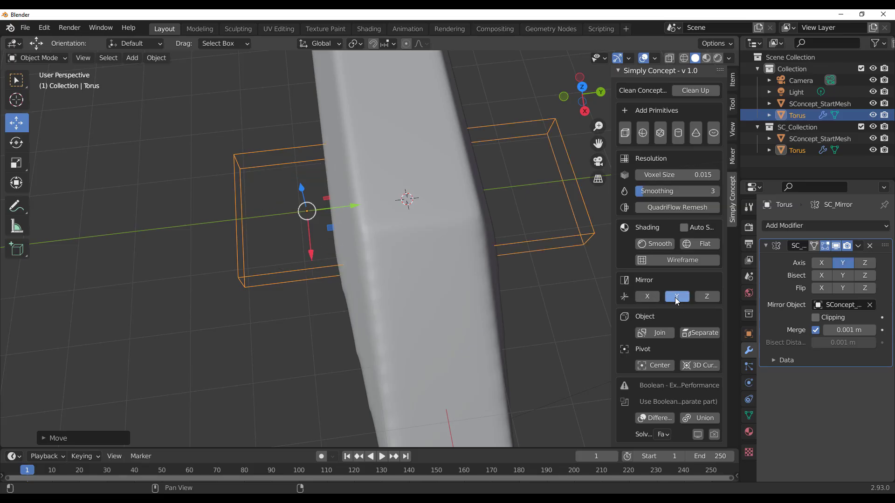
# Move the mirrored torus pair outward along Y, clear of the body, and join it to the body.
pyautogui.scroll(-5, 472, 311)
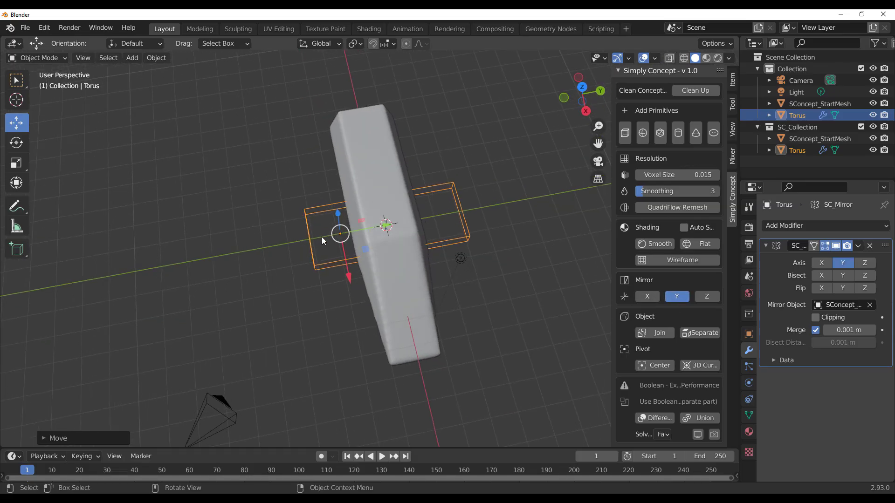
pyautogui.moveTo(383, 228); pyautogui.dragTo(340, 254)
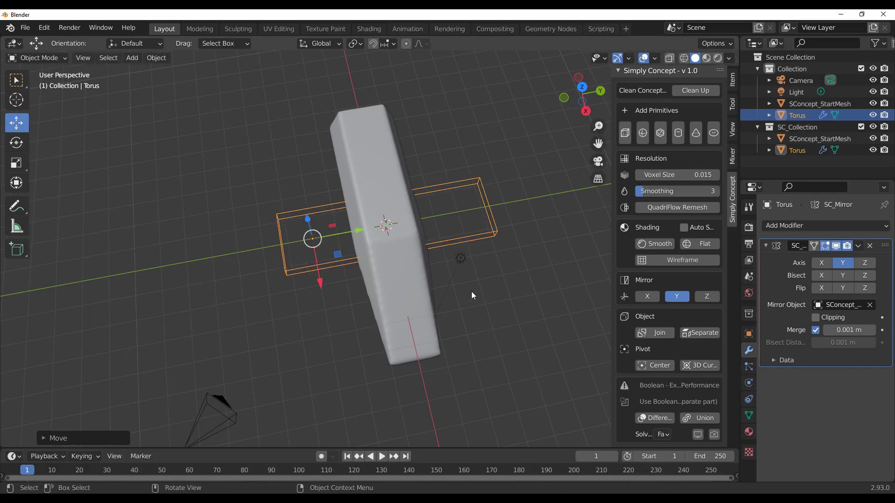
pyautogui.click(653, 335)
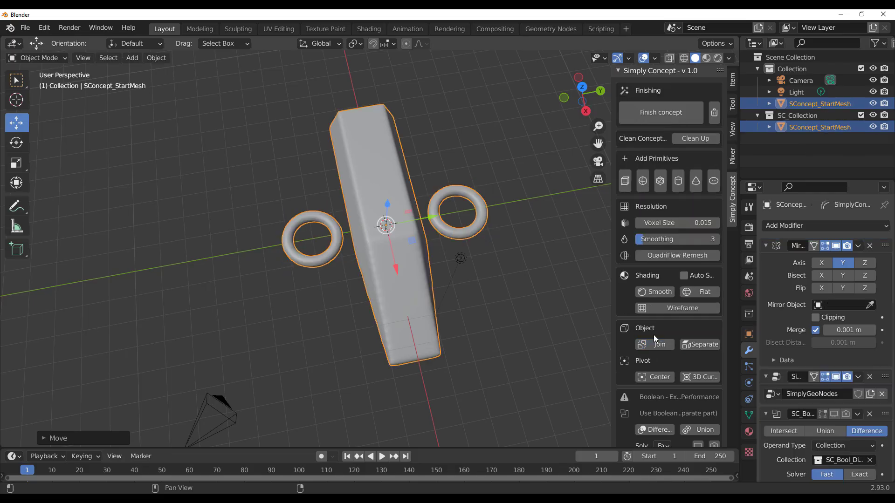
# In Edit Mode, select one whole torus and move it closer along Y and back along X beside the body's rear end.
pyautogui.moveTo(326, 186); pyautogui.dragTo(321, 211, button='middle')
pyautogui.scroll(3, 324, 214)
pyautogui.keyDown('shift'); pyautogui.moveTo(343, 265); pyautogui.dragTo(402, 328, button='middle'); pyautogui.keyUp('shift')
pyautogui.press('Tab')
pyautogui.scroll(-4, 327, 362)
pyautogui.scroll(3, 476, 290)
pyautogui.click(433, 249)
pyautogui.keyDown('shift'); pyautogui.moveTo(429, 249); pyautogui.dragTo(377, 282, button='middle'); pyautogui.keyUp('shift')
pyautogui.press('ctrl')
pyautogui.hotkey('ctrl', 'l')
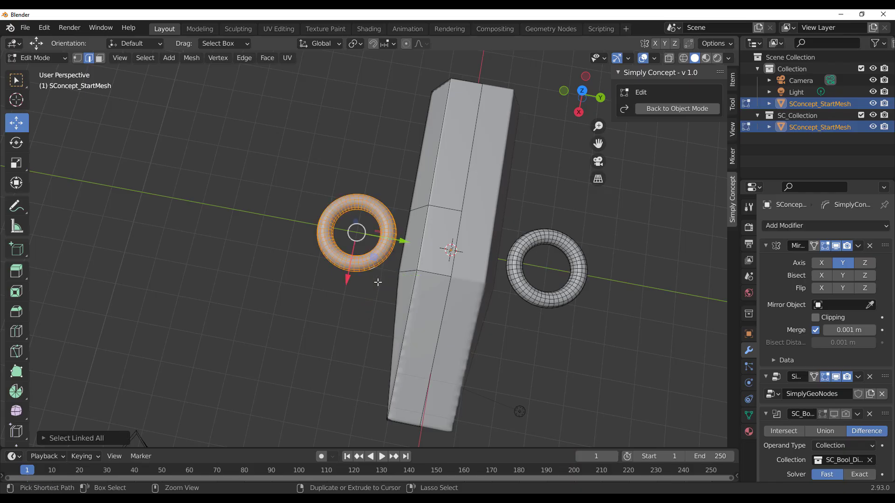
pyautogui.moveTo(389, 245); pyautogui.dragTo(419, 248)
pyautogui.moveTo(368, 285); pyautogui.dragTo(392, 177)
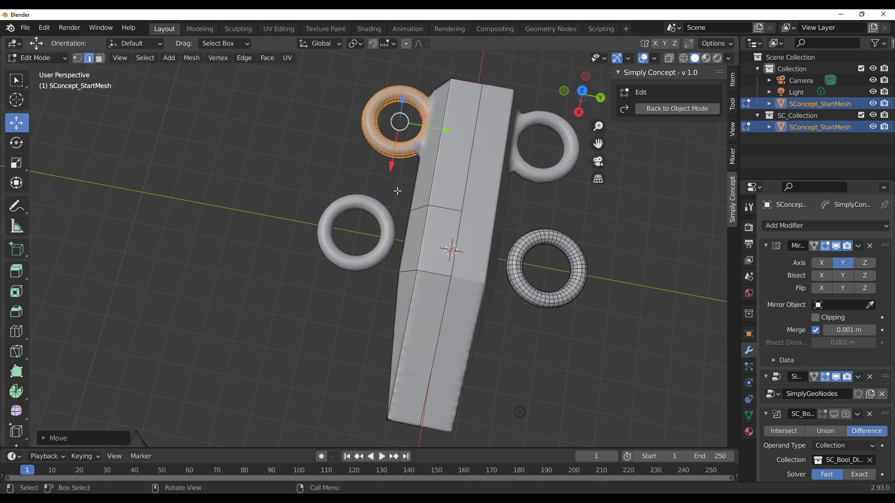
# Select the entire remaining torus mesh beside the middle of the body.
pyautogui.click(550, 298)
pyautogui.hotkey('ctrl', 'l')
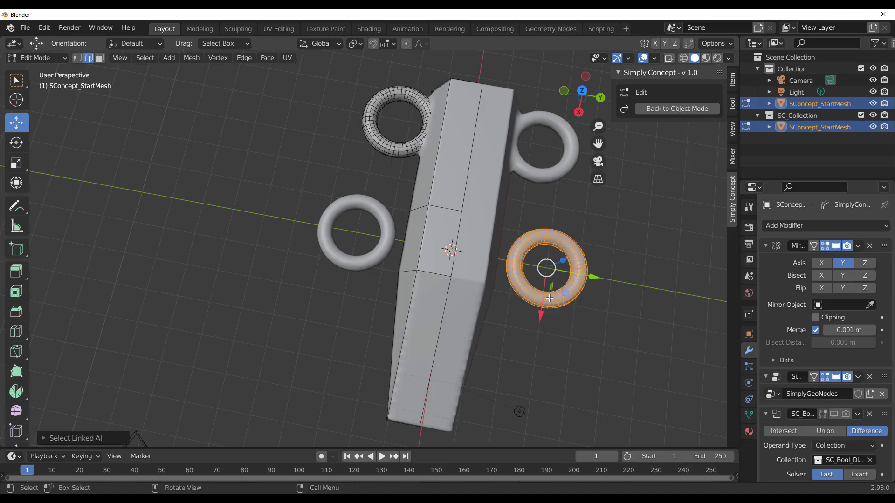
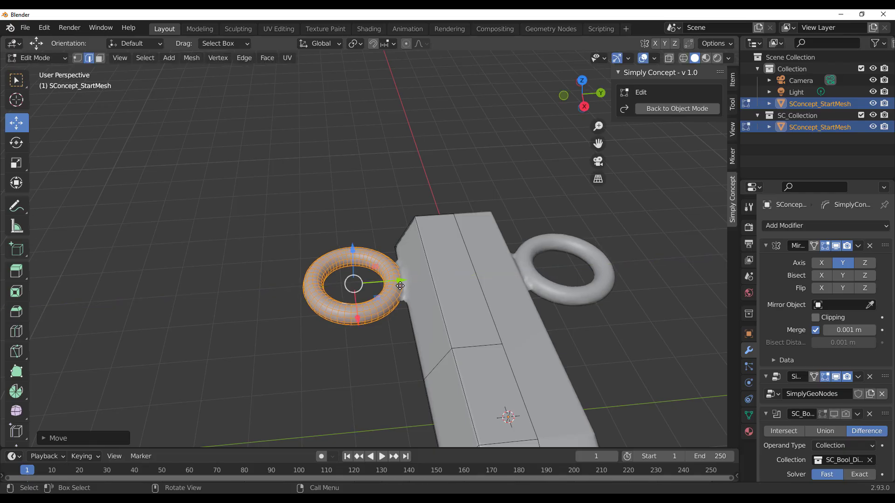
# Scale up the torus beside the body's rear end and tilt it around the Y axis.
pyautogui.press('s')
pyautogui.click(400, 280)
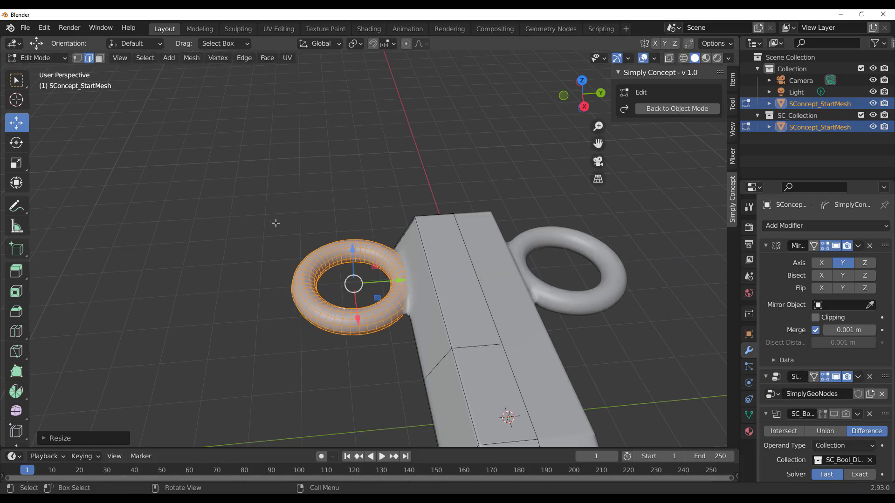
pyautogui.moveTo(276, 223); pyautogui.dragTo(469, 248, button='middle')
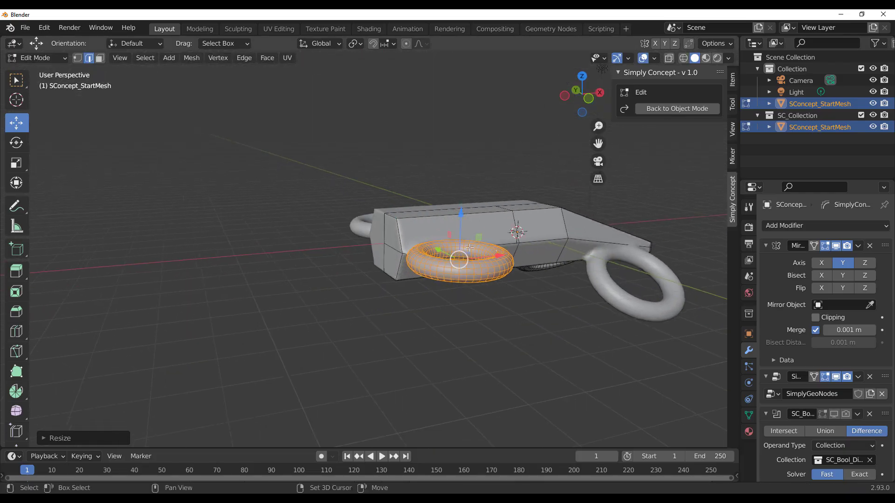
pyautogui.click(16, 142)
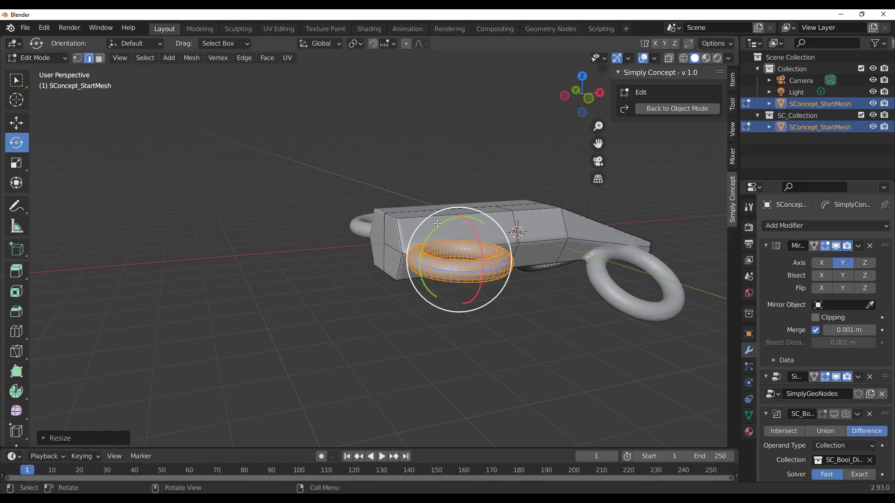
pyautogui.moveTo(437, 224); pyautogui.dragTo(459, 254)
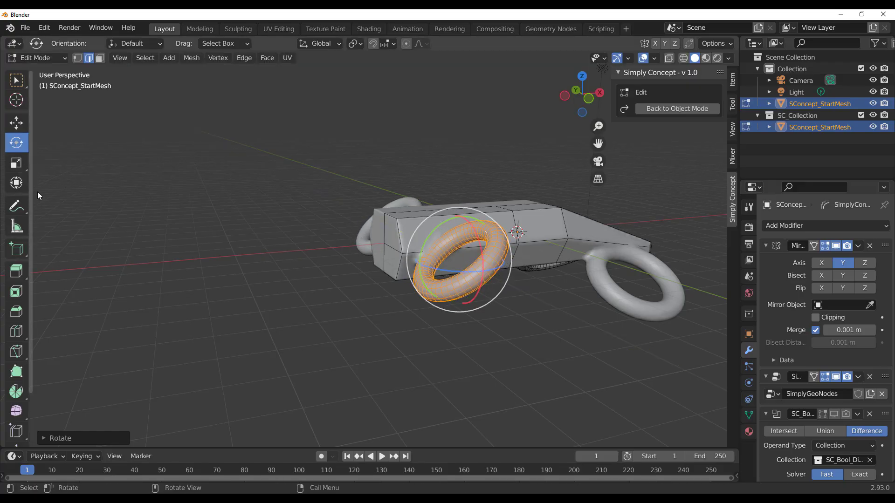
pyautogui.click(15, 123)
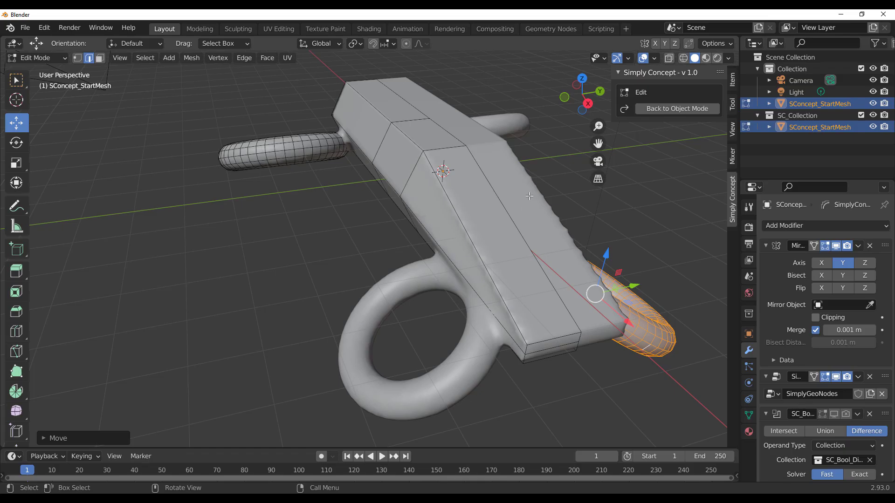
# Return to Object Mode, add a sphere primitive and move it along X onto the sloping nose.
pyautogui.press('Tab')
pyautogui.scroll(-2, 510, 203)
pyautogui.keyDown('shift'); pyautogui.moveTo(469, 238); pyautogui.dragTo(405, 250, button='middle'); pyautogui.keyUp('shift')
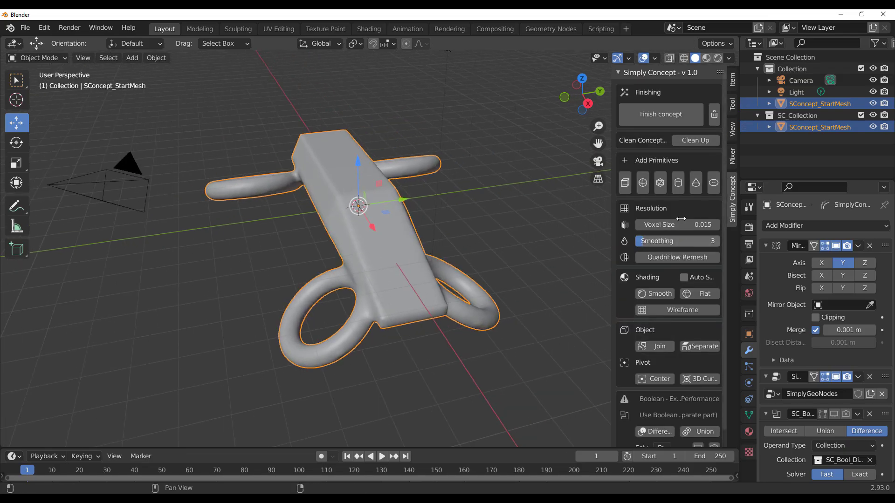
pyautogui.click(644, 184)
pyautogui.moveTo(370, 198); pyautogui.dragTo(374, 222, button='middle')
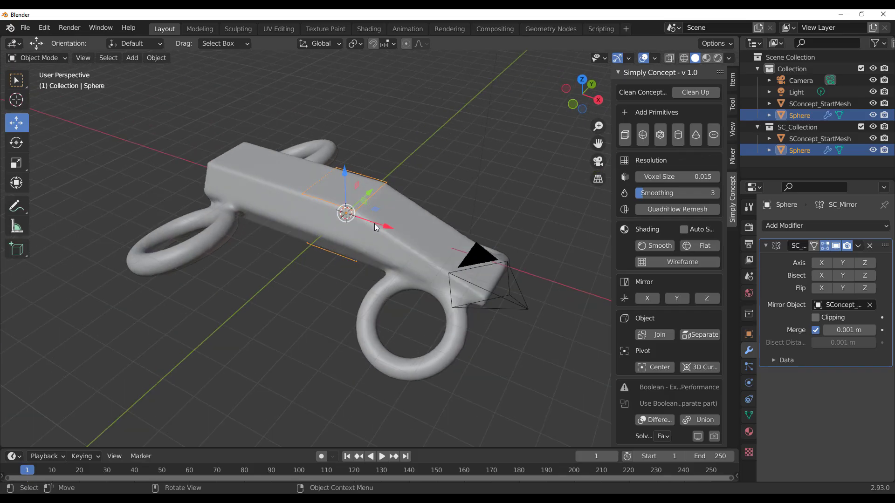
pyautogui.press('g')
pyautogui.moveTo(450, 239); pyautogui.dragTo(452, 239)
# Scale the sphere down so it forms a small dome on the nose slope.
pyautogui.scroll(4, 513, 250)
pyautogui.keyDown('shift'); pyautogui.moveTo(495, 247); pyautogui.dragTo(418, 244, button='middle'); pyautogui.keyUp('shift')
pyautogui.press('s')
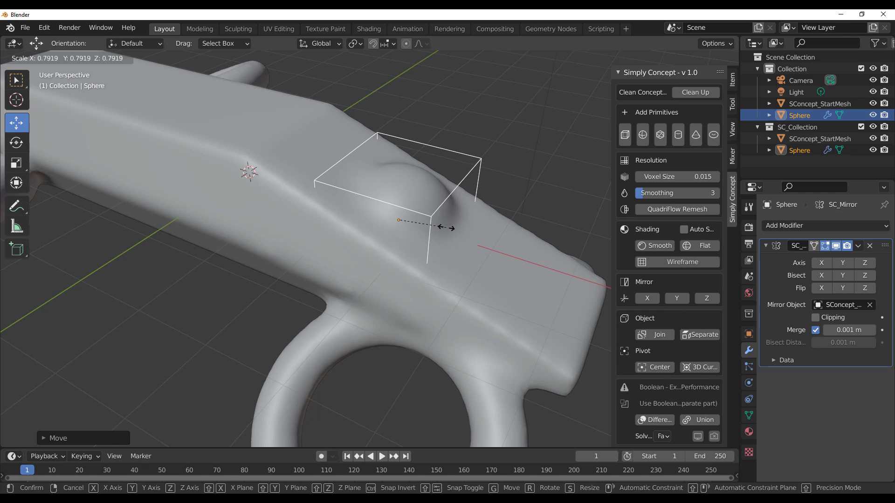
pyautogui.click(435, 223)
pyautogui.scroll(-5, 422, 209)
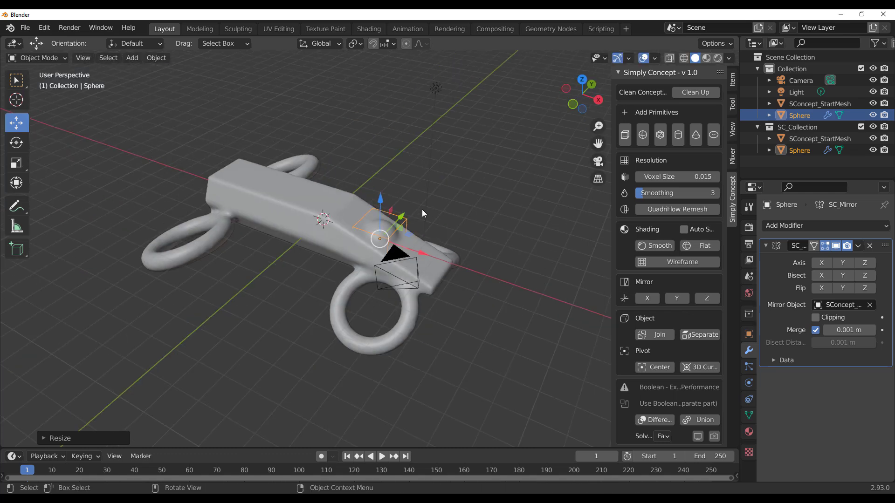
# Select the body and enter Edit Mode with face selection.
pyautogui.moveTo(421, 209); pyautogui.dragTo(227, 270, button='middle')
pyautogui.scroll(4, 226, 269)
pyautogui.click(391, 249)
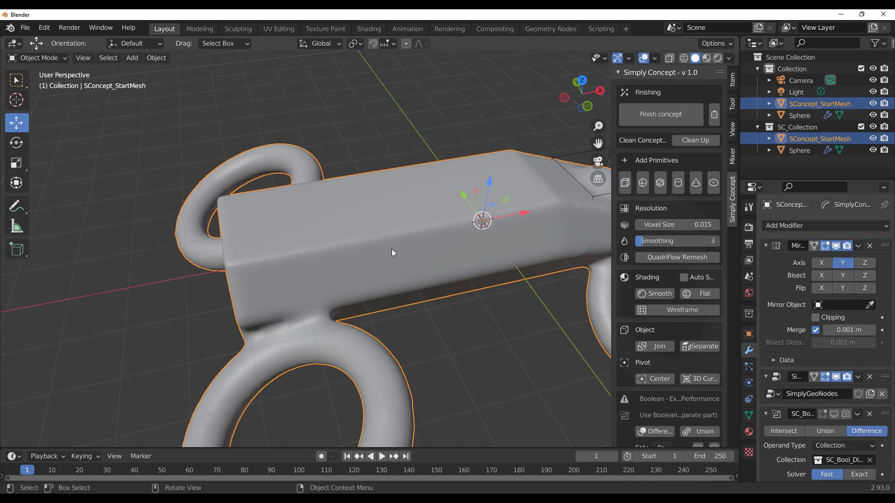
pyautogui.press('Tab')
pyautogui.moveTo(421, 233); pyautogui.dragTo(431, 200, button='middle')
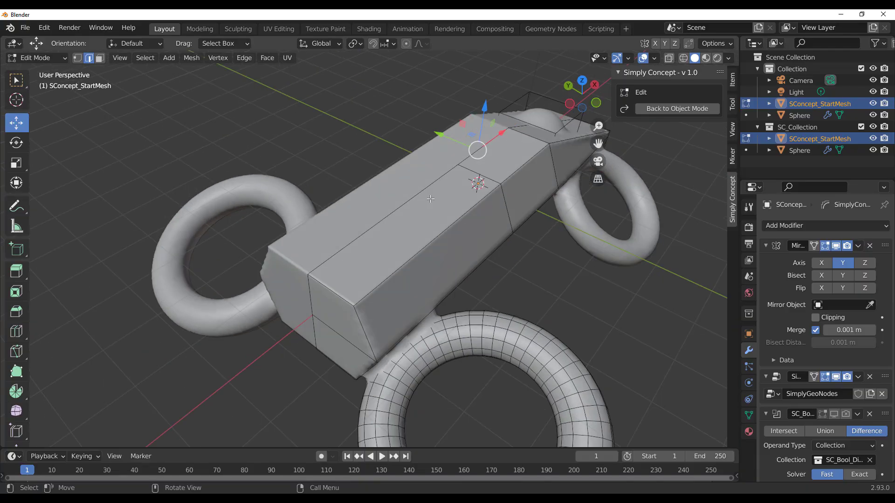
pyautogui.press('3')
# Inset the upper and lower faces of the body's rear end and shift the inset along Y toward the centre line.
pyautogui.click(466, 211)
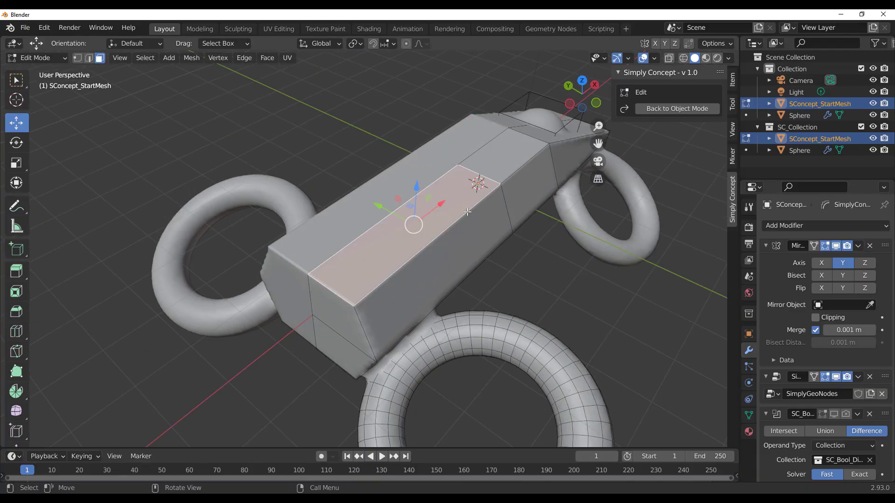
pyautogui.scroll(-3, 473, 234)
pyautogui.moveTo(424, 253); pyautogui.dragTo(451, 219, button='middle')
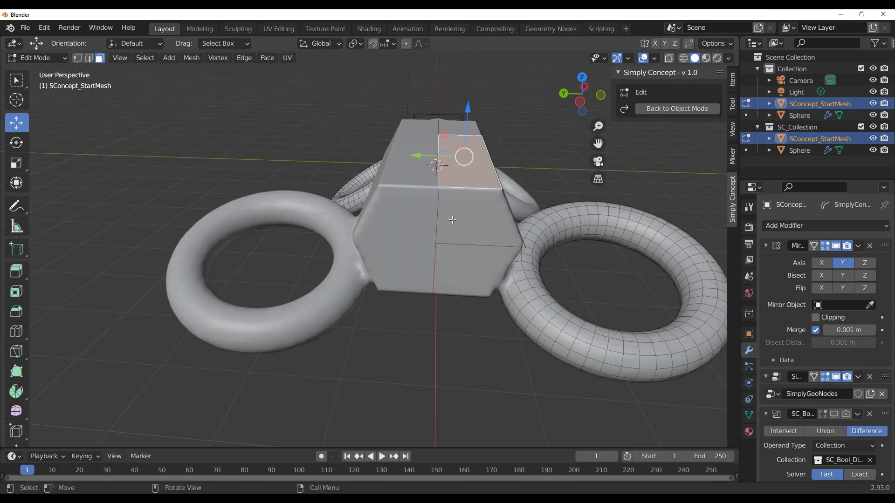
pyautogui.scroll(2, 470, 216)
pyautogui.click(479, 197)
pyautogui.moveTo(483, 265); pyautogui.dragTo(494, 268, button='middle')
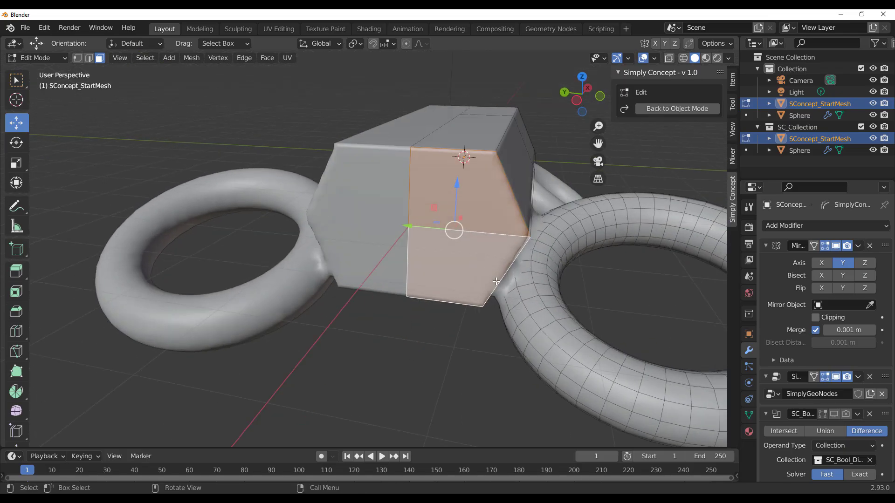
pyautogui.press('i')
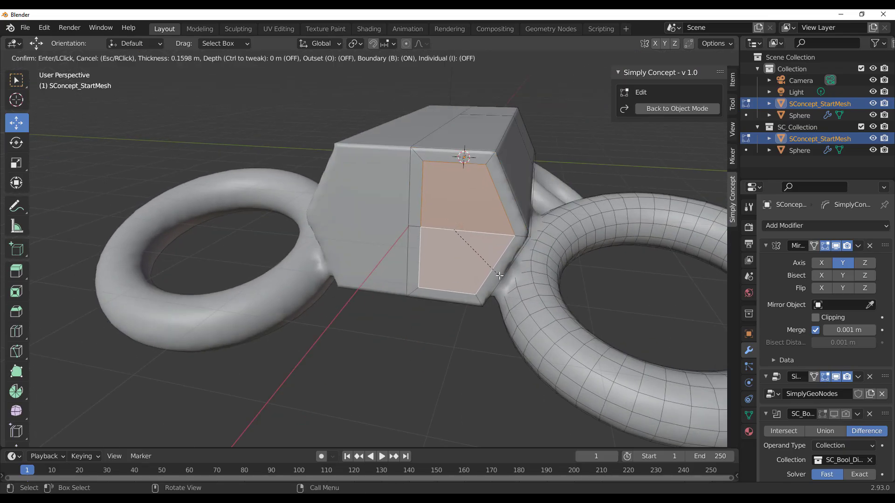
pyautogui.click(472, 253)
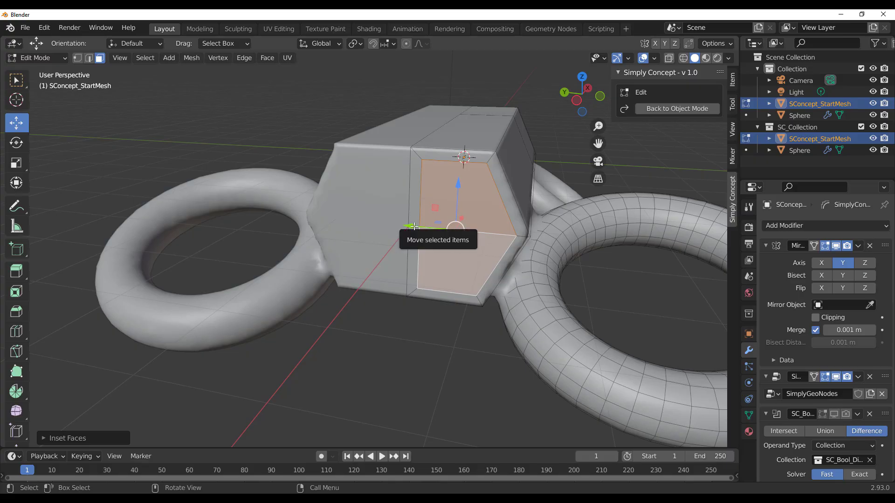
pyautogui.moveTo(415, 229); pyautogui.dragTo(411, 226)
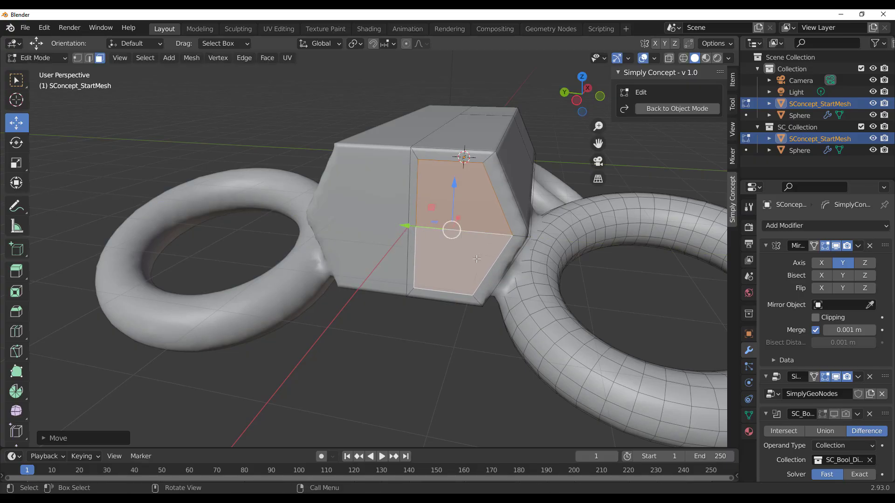
# Extrude the inset rear faces about 0.37 m into the body and inset them again.
pyautogui.press('e')
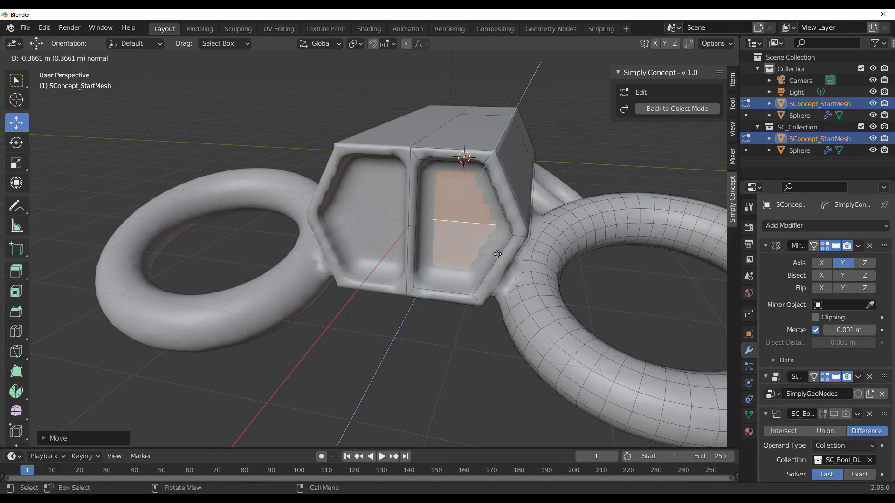
pyautogui.click(497, 254)
pyautogui.scroll(-2, 497, 255)
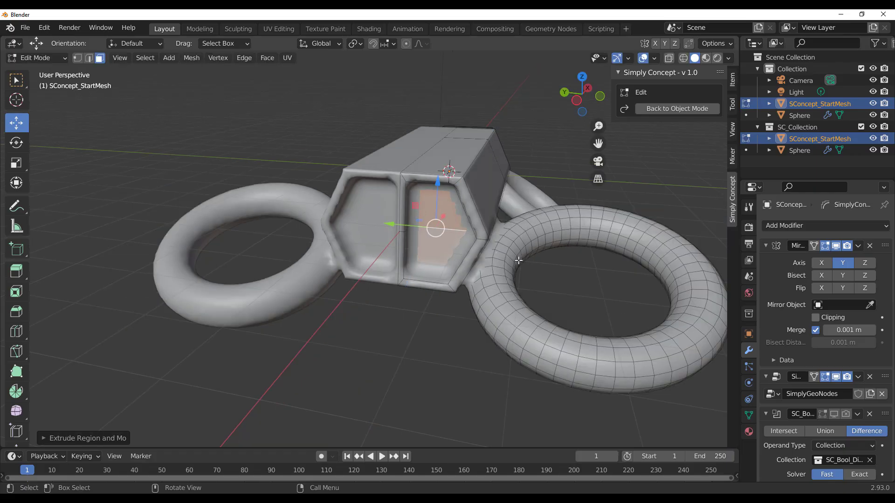
pyautogui.press('i')
pyautogui.click(506, 256)
# Look over the whole model from the rear recess to the nose and return to Object Mode.
pyautogui.scroll(-5, 506, 255)
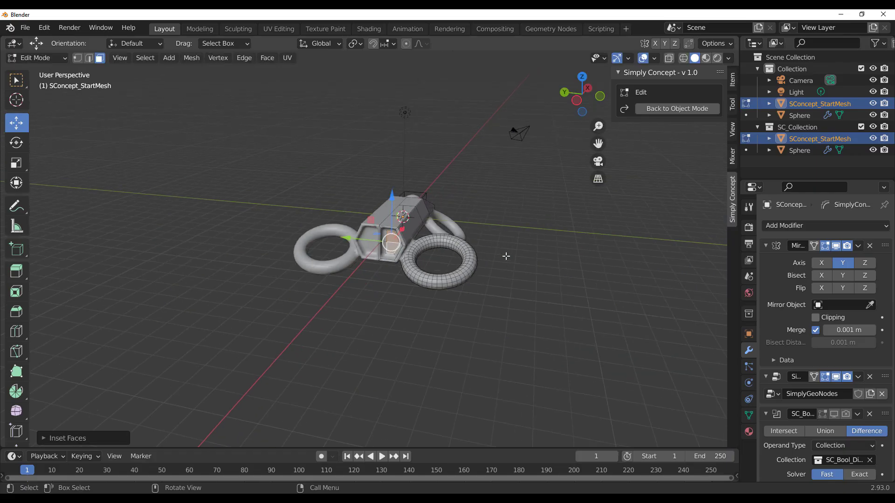
pyautogui.moveTo(506, 256); pyautogui.dragTo(384, 256, button='middle')
pyautogui.scroll(5, 384, 256)
pyautogui.scroll(-4, 466, 277)
pyautogui.moveTo(448, 261); pyautogui.dragTo(388, 284, button='middle')
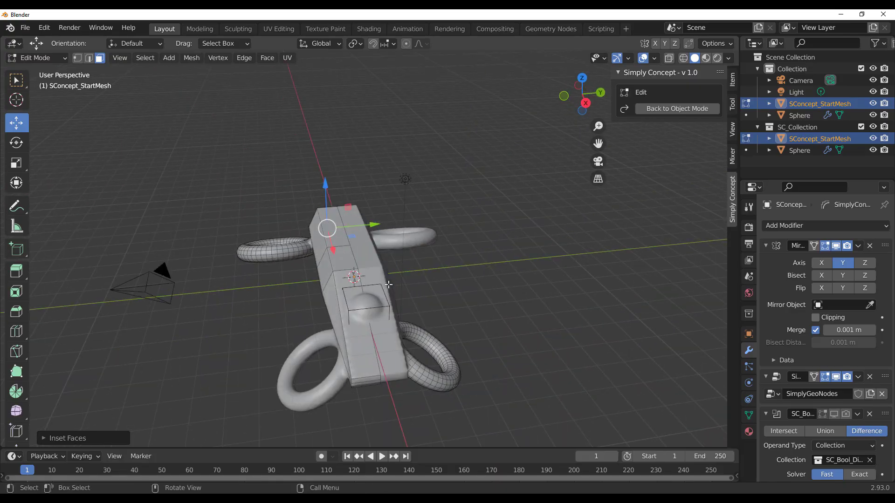
pyautogui.scroll(4, 389, 285)
pyautogui.moveTo(459, 279); pyautogui.dragTo(498, 268, button='middle')
pyautogui.press('Tab')
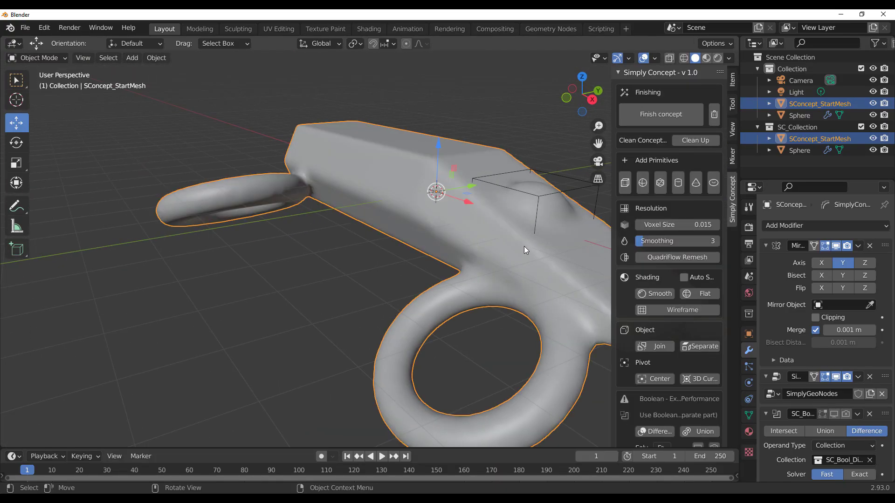
# Add a cylinder primitive and place it upright on top of the body near the rear end.
pyautogui.scroll(-6, 463, 376)
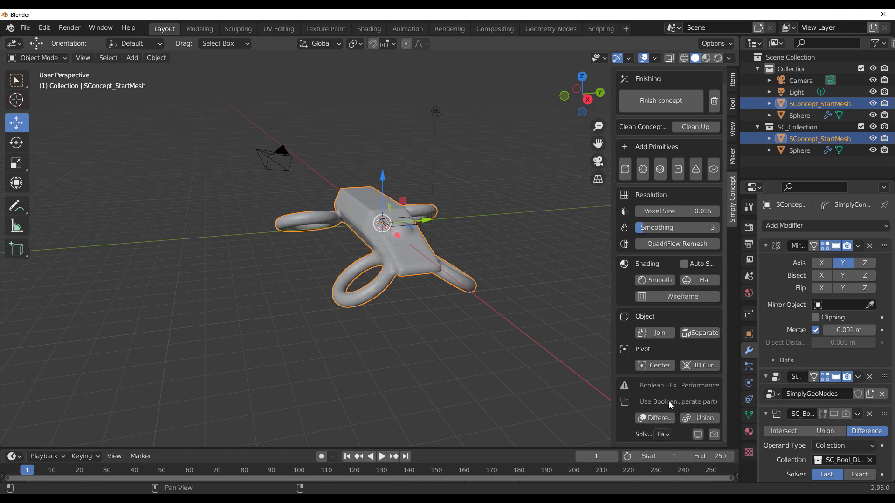
pyautogui.scroll(4, 413, 267)
pyautogui.moveTo(413, 267); pyautogui.dragTo(429, 318, button='middle')
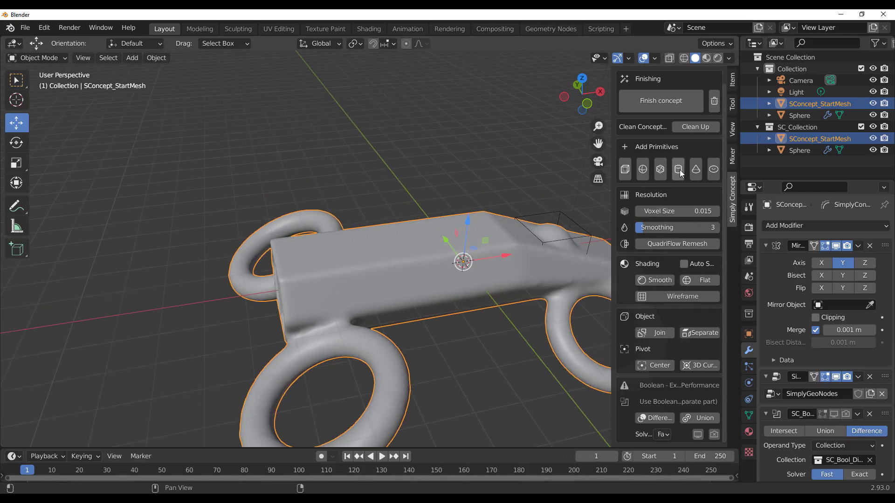
pyautogui.scroll(-3, 370, 278)
pyautogui.moveTo(370, 278); pyautogui.dragTo(395, 286, button='middle')
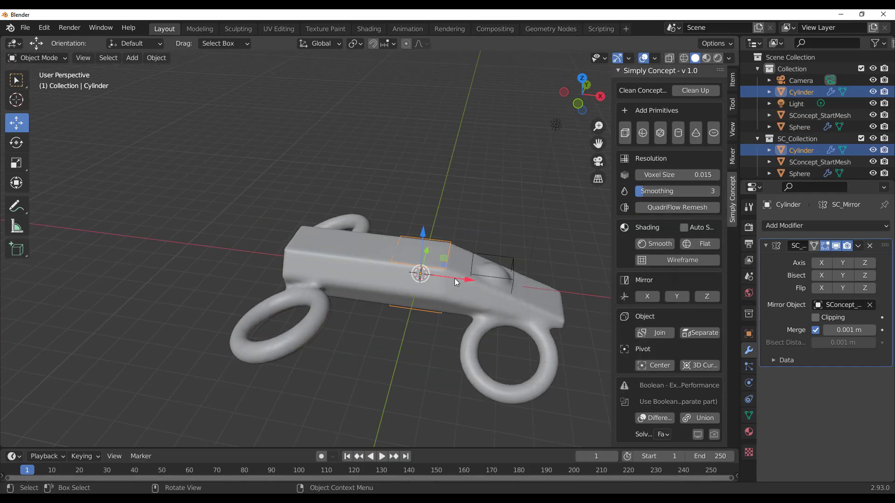
pyautogui.moveTo(455, 280); pyautogui.dragTo(401, 278)
pyautogui.click(365, 236)
pyautogui.moveTo(366, 237); pyautogui.dragTo(365, 189)
pyautogui.scroll(3, 469, 249)
pyautogui.moveTo(417, 214); pyautogui.dragTo(380, 218)
pyautogui.scroll(4, 379, 218)
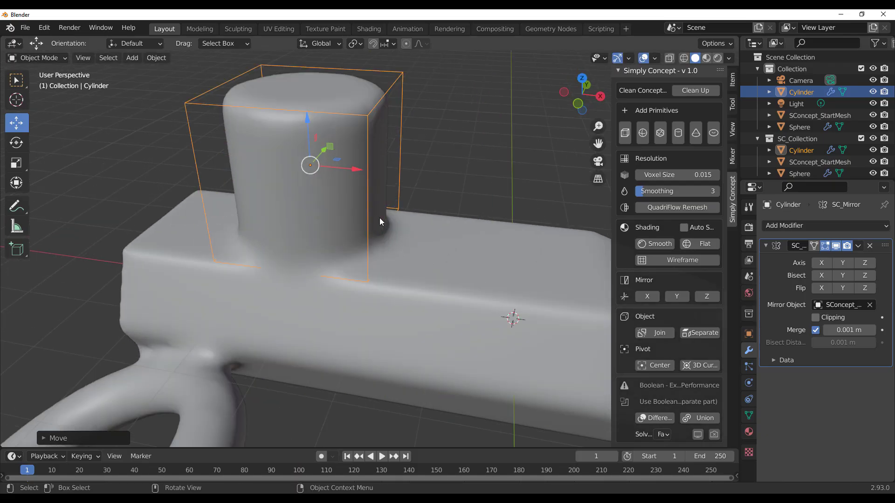
# Tilt the rear cylinder about the Y axis, lower it into the body and shift it backward along X.
pyautogui.click(16, 143)
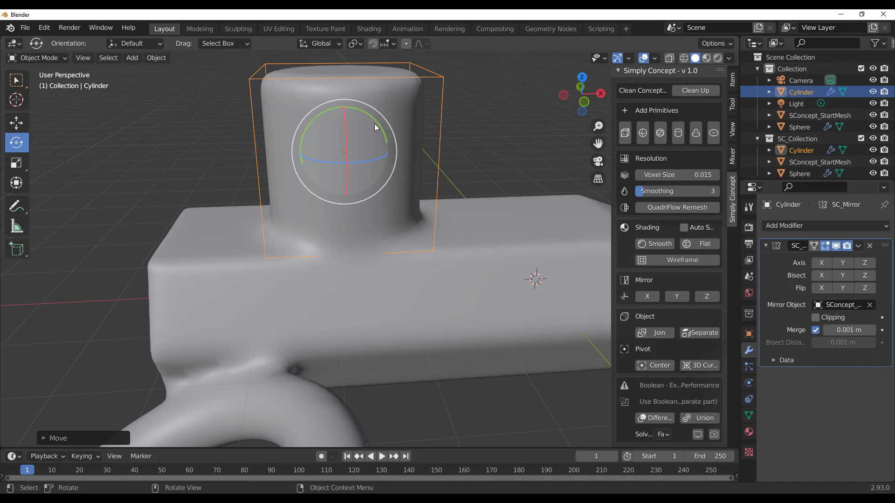
pyautogui.moveTo(375, 126); pyautogui.dragTo(373, 172)
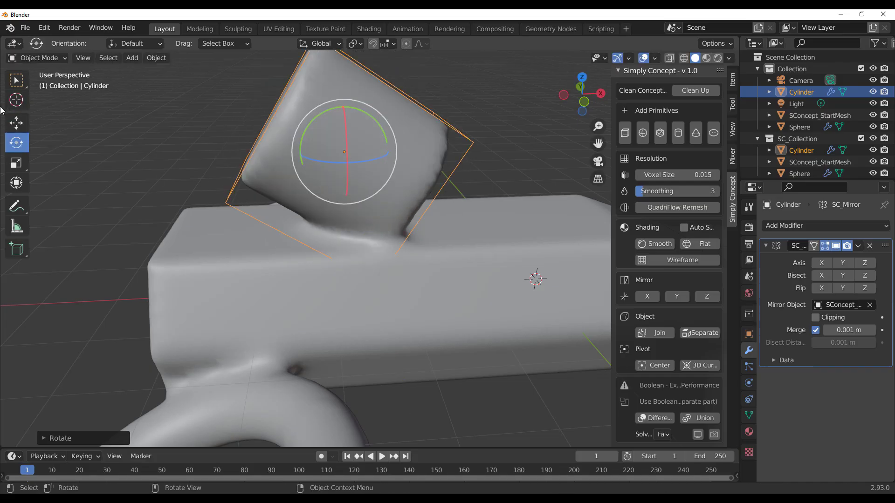
pyautogui.click(16, 123)
pyautogui.moveTo(345, 104); pyautogui.dragTo(337, 181)
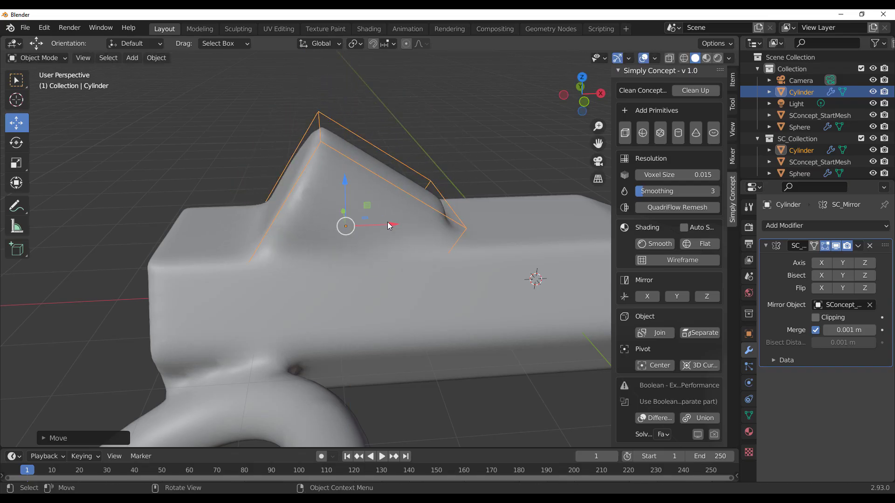
pyautogui.moveTo(387, 222); pyautogui.dragTo(292, 239)
pyautogui.scroll(-5, 298, 239)
pyautogui.moveTo(350, 237); pyautogui.dragTo(477, 230, button='middle')
pyautogui.scroll(4, 433, 223)
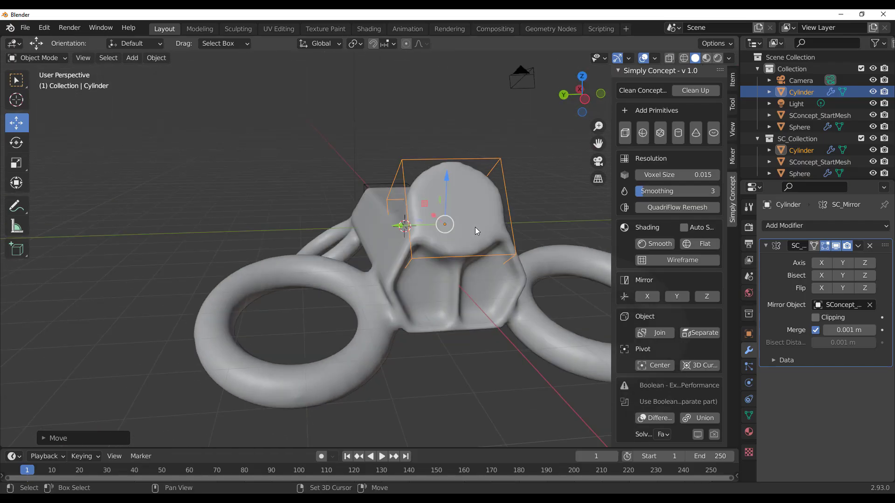
# Duplicate the tilted cylinder in place and move the copy about 0.6 m along X toward the rear.
pyautogui.hotkey('shift', 'd')
pyautogui.rightClick(475, 227)
pyautogui.moveTo(411, 228)
pyautogui.mouseDown(button='middle')
pyautogui.moveTo(516, 221)
pyautogui.moveTo(421, 237)
pyautogui.mouseUp(button='middle')
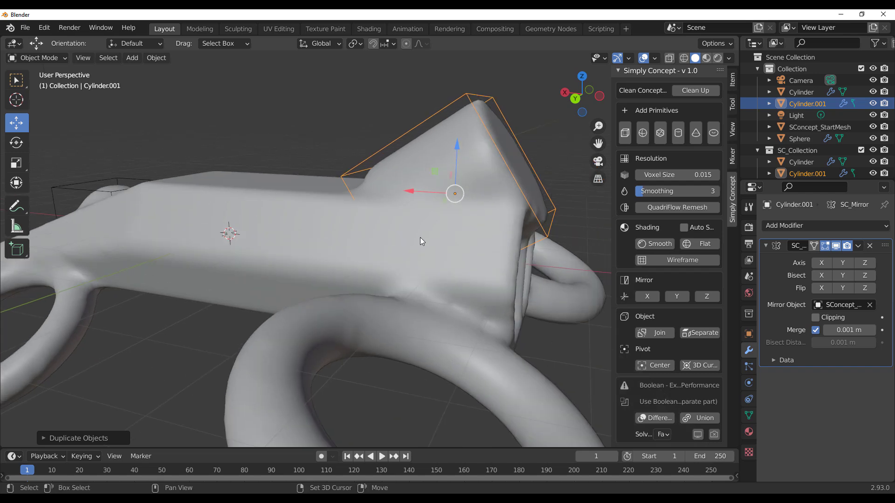
pyautogui.press('g')
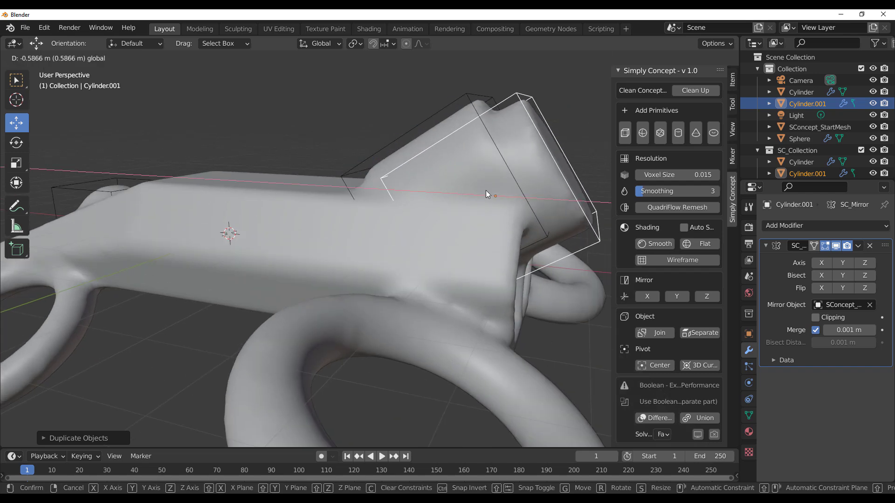
pyautogui.click(490, 194)
# Scale the cylinder copy down to about 0.83 and reposition it in the XZ plane at the original's open end.
pyautogui.press('s')
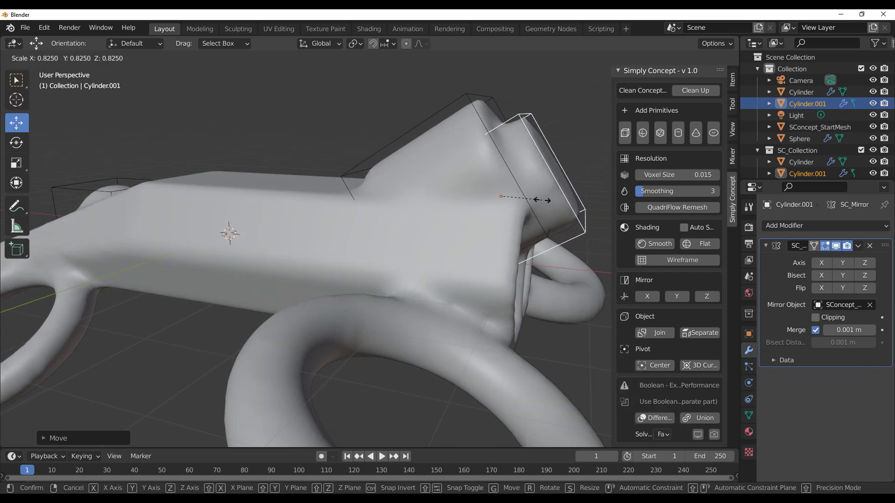
pyautogui.click(498, 182)
pyautogui.press('g')
pyautogui.hotkey('shift', 'y')
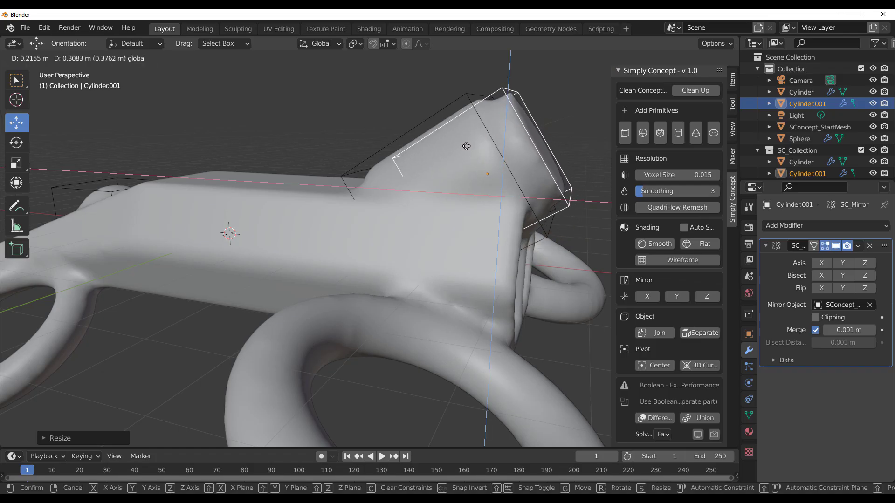
pyautogui.click(466, 145)
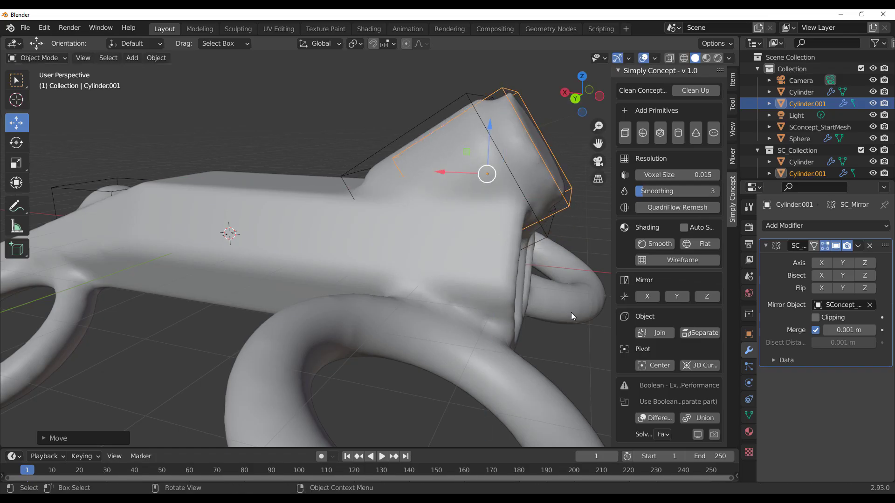
# Turn the cylinder copy into a Boolean Difference cutter and scale it down to about 0.71.
pyautogui.click(663, 418)
pyautogui.moveTo(374, 229); pyautogui.dragTo(479, 281, button='middle')
pyautogui.press('s')
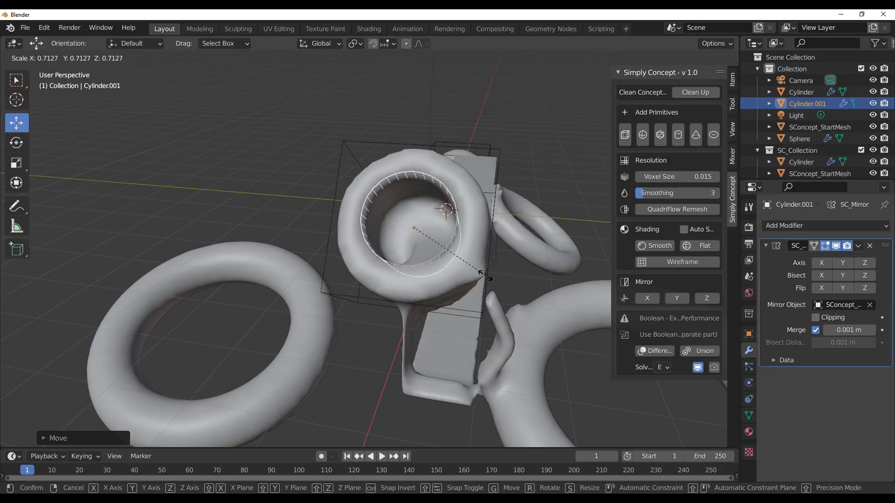
pyautogui.click(477, 274)
pyautogui.moveTo(331, 278); pyautogui.dragTo(641, 274, button='middle')
pyautogui.scroll(4, 524, 250)
pyautogui.keyDown('shift'); pyautogui.moveTo(504, 243); pyautogui.dragTo(298, 212, button='middle'); pyautogui.keyUp('shift')
# Select the cutter together with the outer rear cylinder and activate the Rotate tool.
pyautogui.click(298, 214)
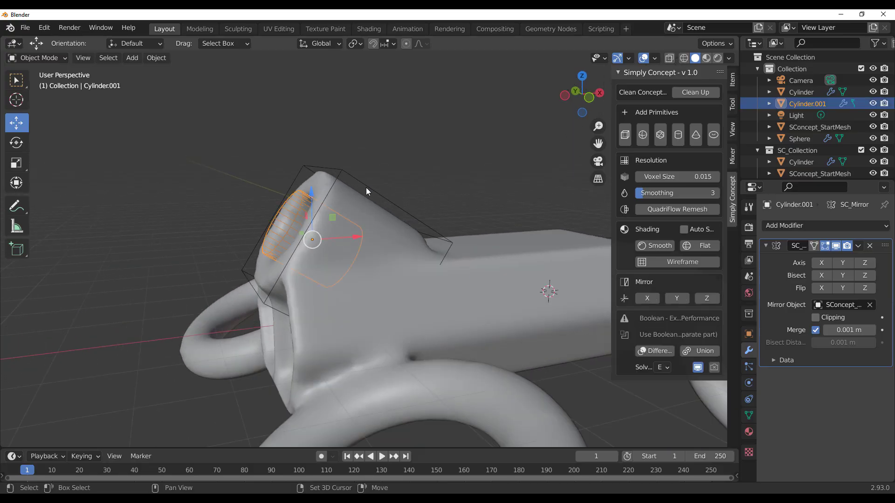
pyautogui.keyDown('shift'); pyautogui.click(366, 188); pyautogui.keyUp('shift')
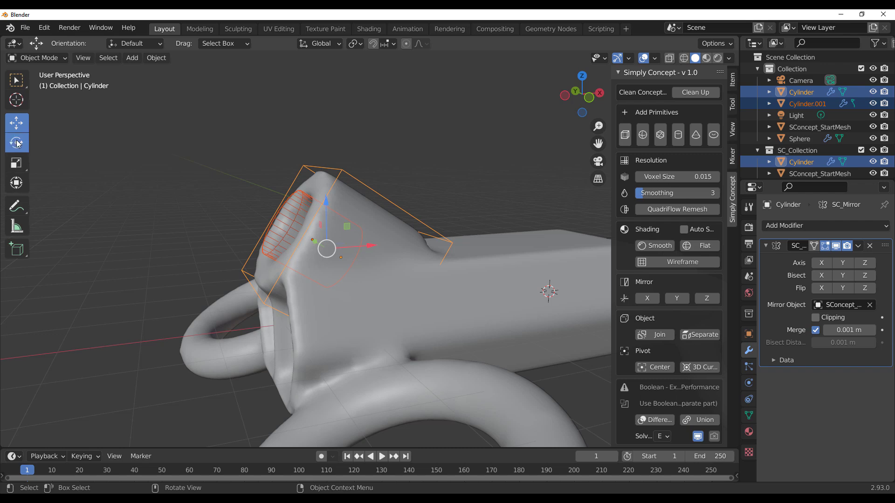
pyautogui.click(18, 144)
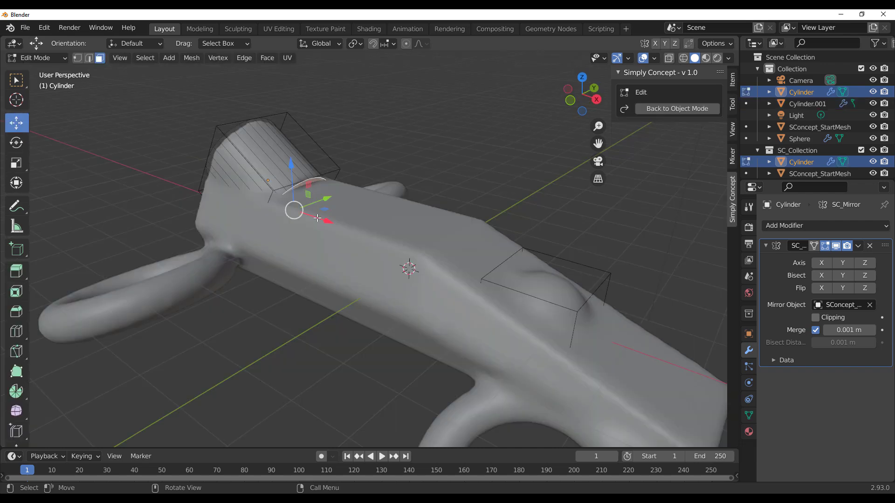
# Shift the rear cylinder's inner end face forward along X and down along Z, return to Object Mode and deselect everything.
pyautogui.moveTo(317, 218); pyautogui.dragTo(351, 211)
pyautogui.moveTo(330, 179); pyautogui.dragTo(332, 192)
pyautogui.press('Tab')
pyautogui.scroll(-6, 366, 188)
pyautogui.click(437, 181)
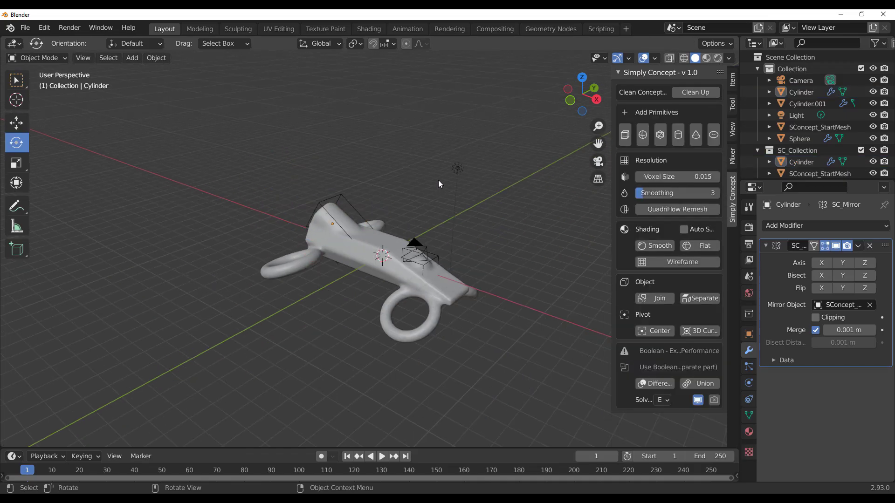
pyautogui.moveTo(437, 181); pyautogui.dragTo(168, 217, button='middle')
pyautogui.scroll(3, 333, 254)
pyautogui.moveTo(333, 252); pyautogui.dragTo(448, 176, button='middle')
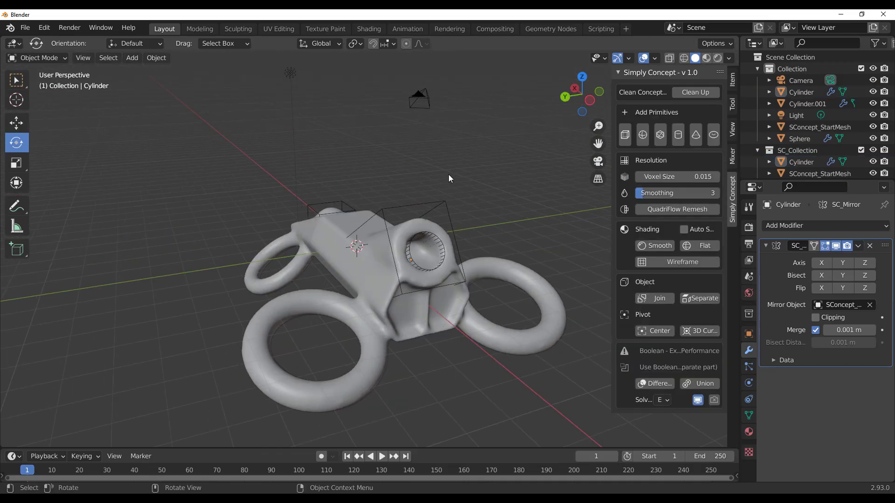
# Try a free trackball rotation of the rear cylinder and its cutter, and undo the latest rotation changes.
pyautogui.press('r')
pyautogui.press('r')
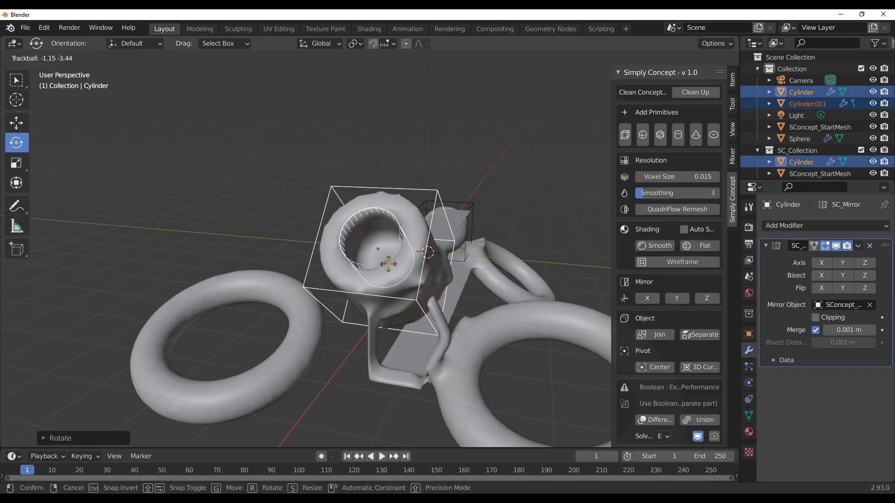
pyautogui.rightClick(436, 276)
pyautogui.hotkey('ctrl', 'z')
pyautogui.hotkey('ctrl', 'z')
pyautogui.hotkey('ctrl', 'z')
pyautogui.moveTo(446, 278); pyautogui.dragTo(393, 275, button='middle')
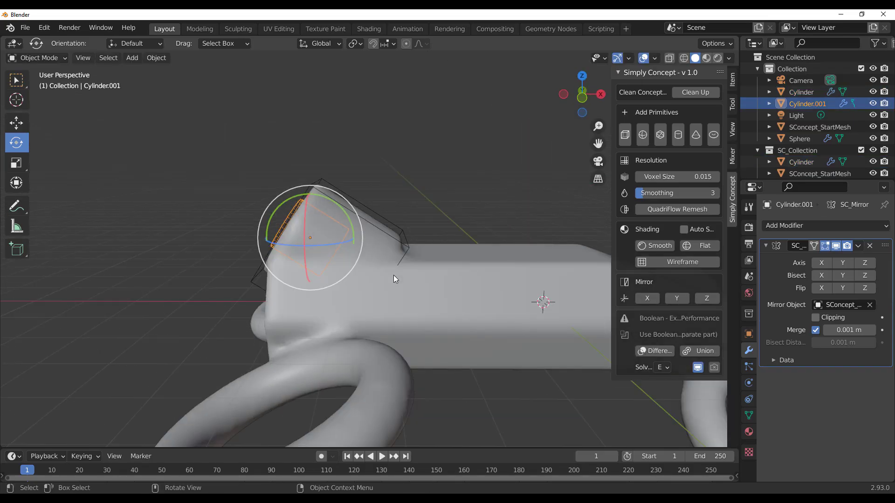
pyautogui.scroll(-5, 471, 271)
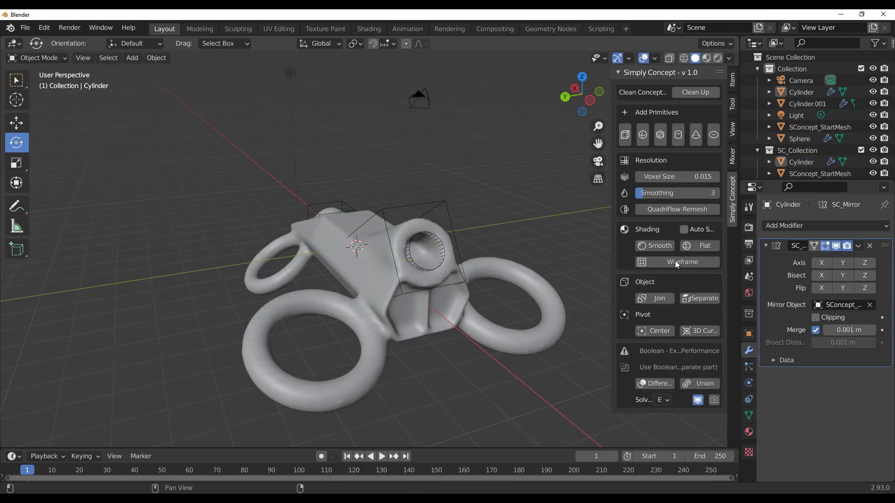
# Show the wireframe on the concept mesh and examine its topology along the body.
pyautogui.click(668, 262)
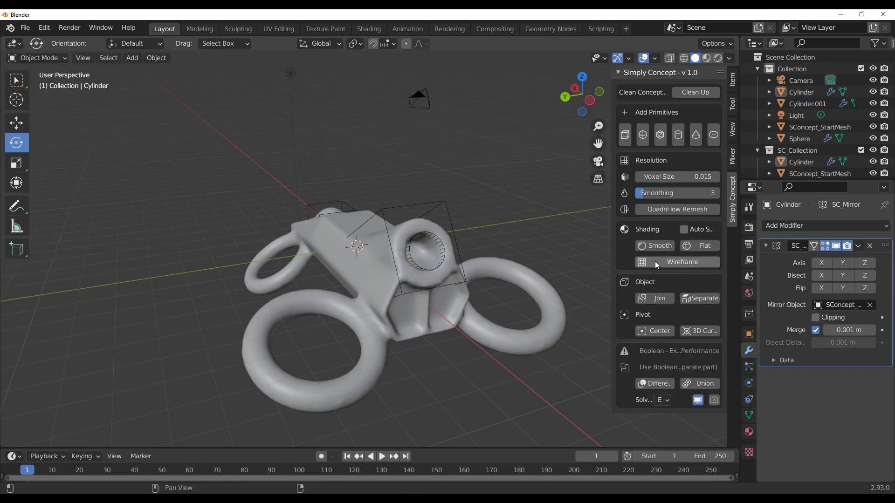
pyautogui.moveTo(380, 261); pyautogui.dragTo(530, 251, button='middle')
pyautogui.scroll(3, 444, 239)
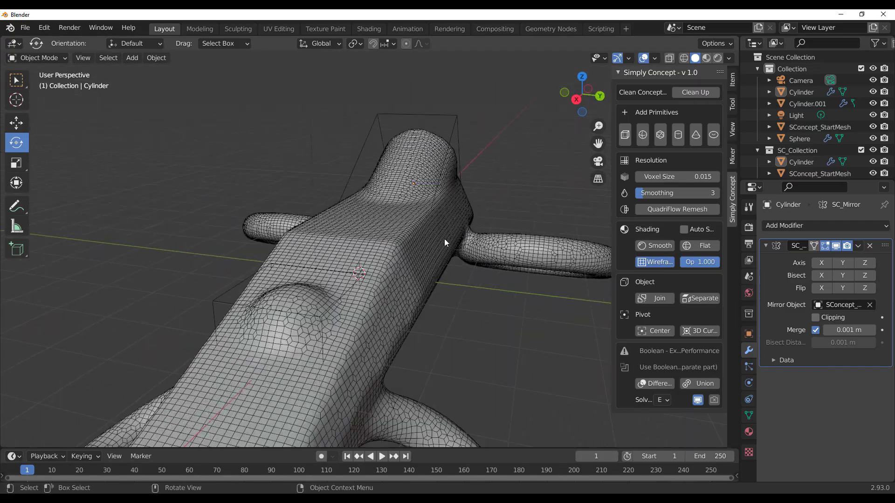
pyautogui.moveTo(445, 240); pyautogui.dragTo(418, 245, button='middle')
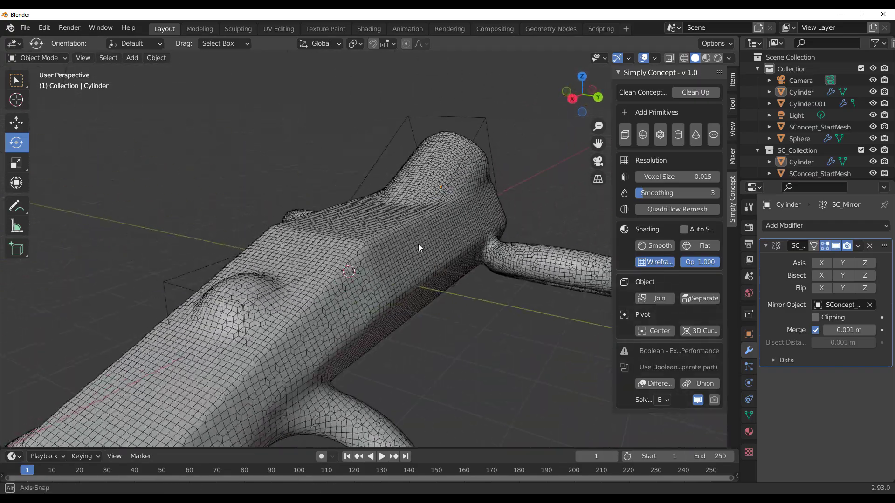
pyautogui.scroll(-2, 418, 244)
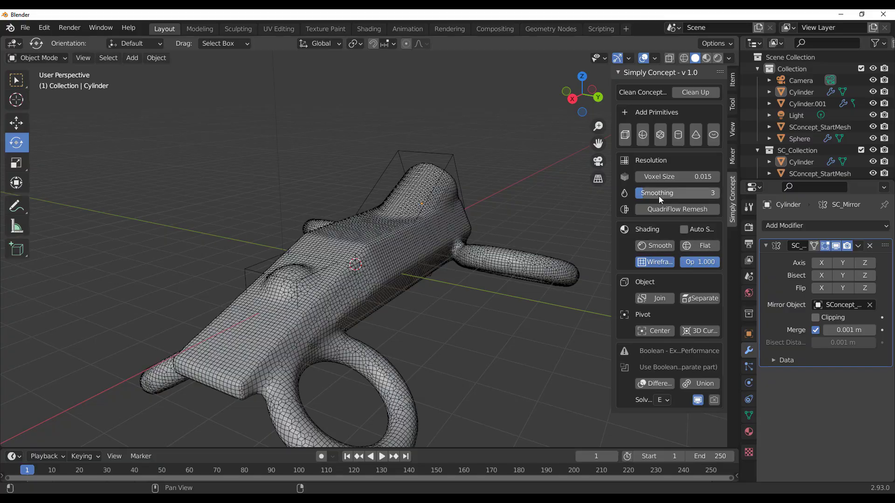
# Set the concept's Smoothing to 0 and hide the wireframe.
pyautogui.moveTo(644, 193)
pyautogui.mouseDown()
pyautogui.moveTo(683, 193)
pyautogui.moveTo(636, 193)
pyautogui.mouseUp()
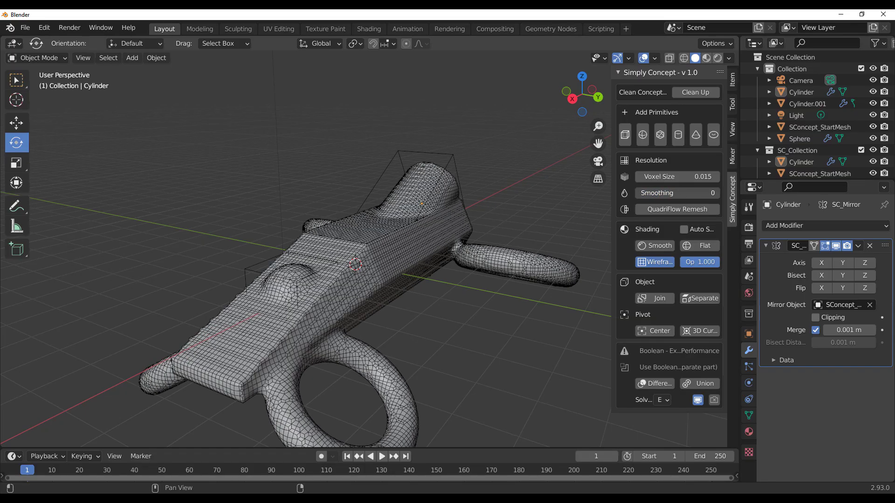
pyautogui.click(659, 260)
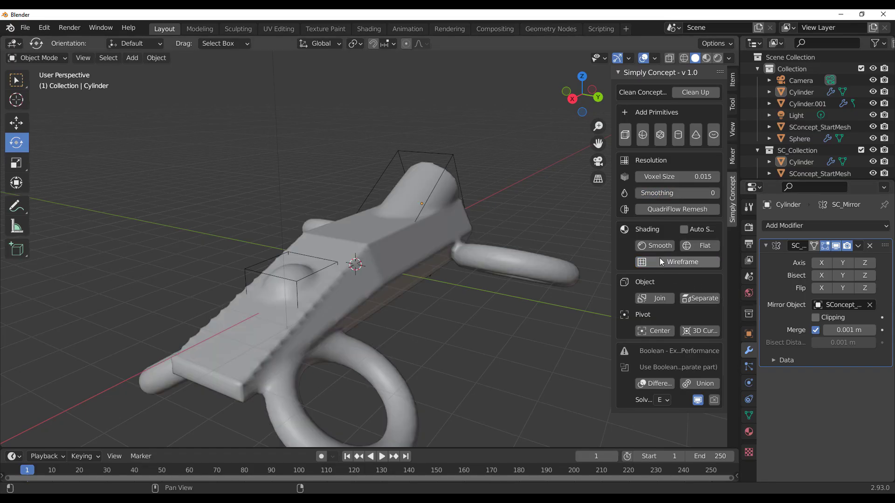
# Set the concept's Smoothing to 7 and its Voxel Size to 0.1.
pyautogui.moveTo(656, 192); pyautogui.dragTo(667, 193)
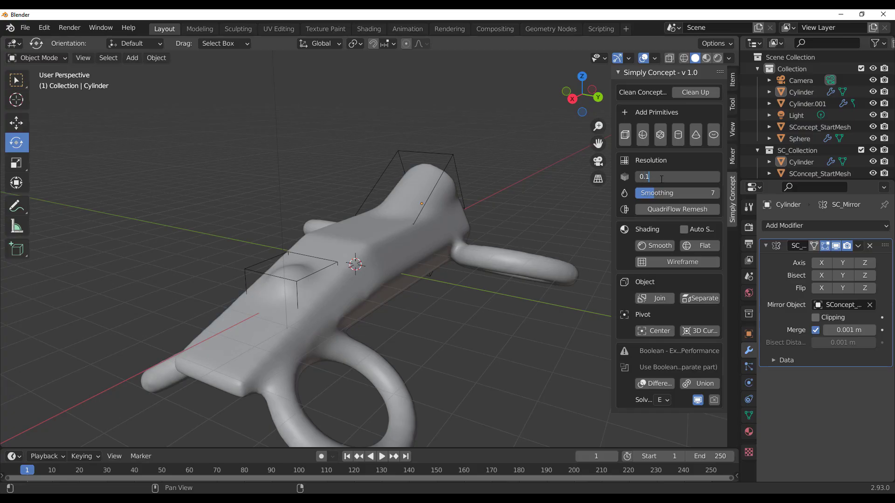
pyautogui.press('Return')
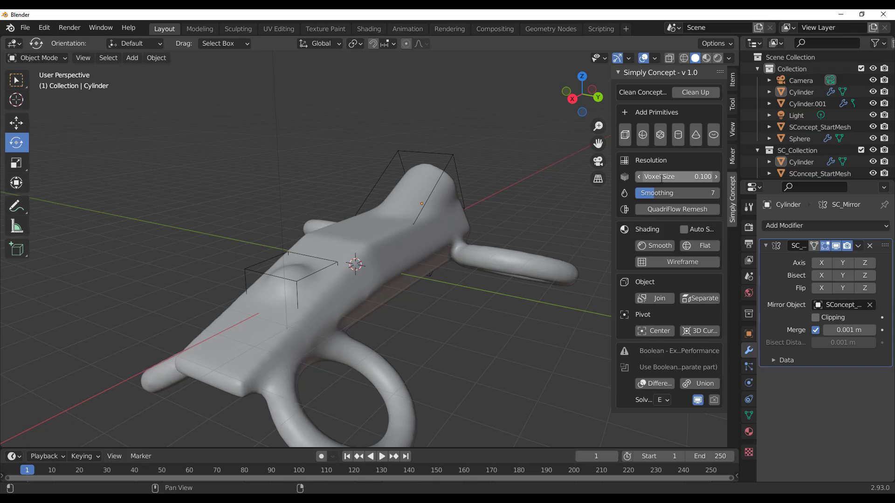
pyautogui.scroll(-4, 426, 303)
pyautogui.moveTo(426, 303); pyautogui.dragTo(510, 321, button='middle')
pyautogui.scroll(5, 370, 311)
pyautogui.scroll(2, 375, 296)
pyautogui.scroll(1, 512, 322)
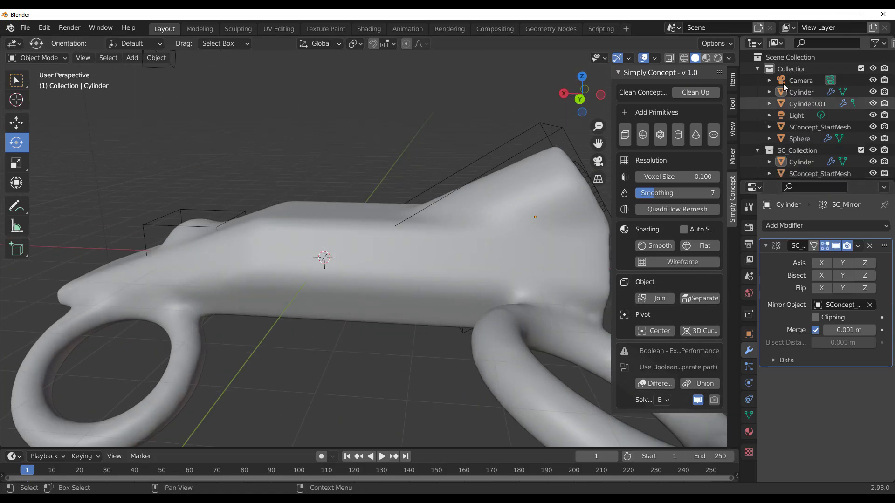
# Switch to the Simply Concept product page on BlenderMarket and review its gallery, price and product details.
pyautogui.click(842, 17)
pyautogui.scroll(20, 331, 268)
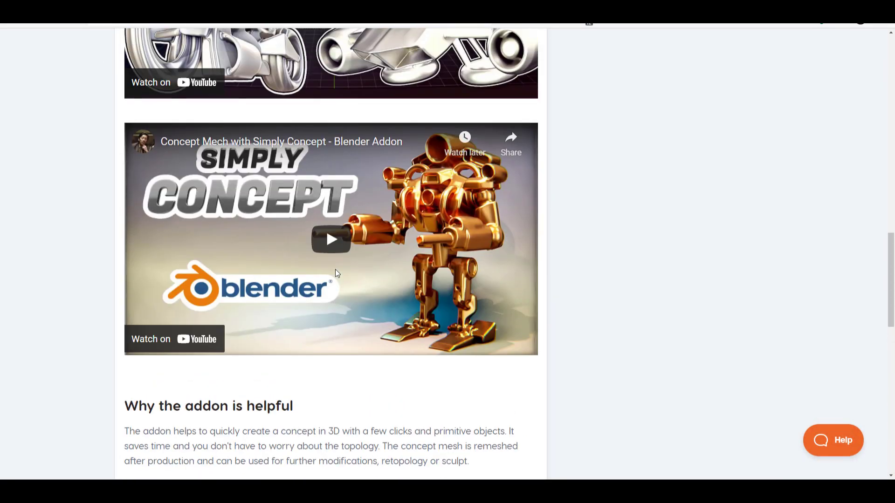
pyautogui.scroll(1, 335, 269)
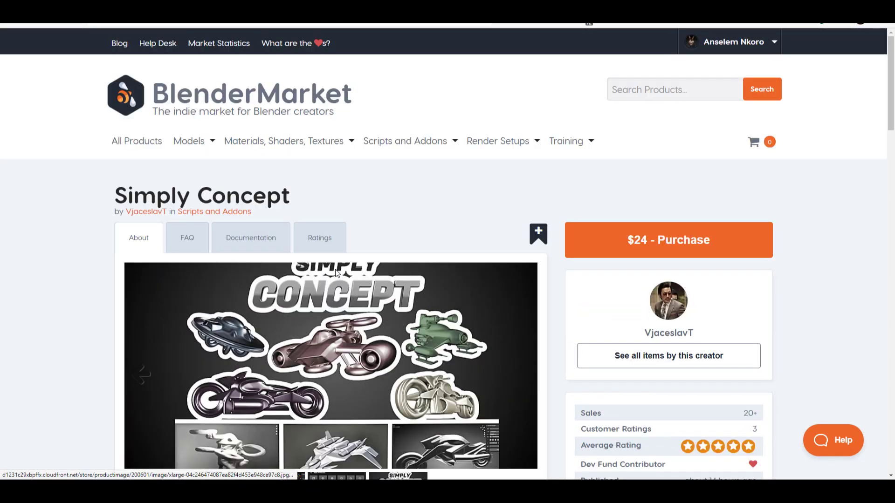
pyautogui.scroll(-1, 375, 285)
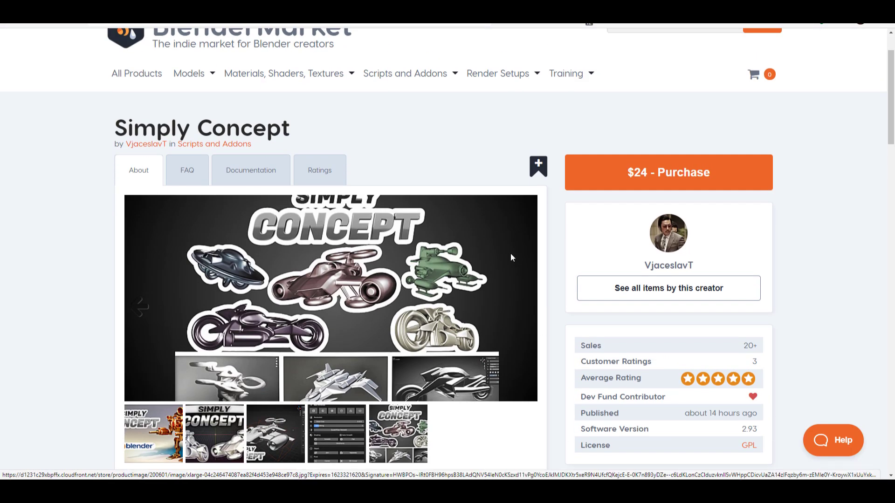
pyautogui.scroll(-3, 511, 257)
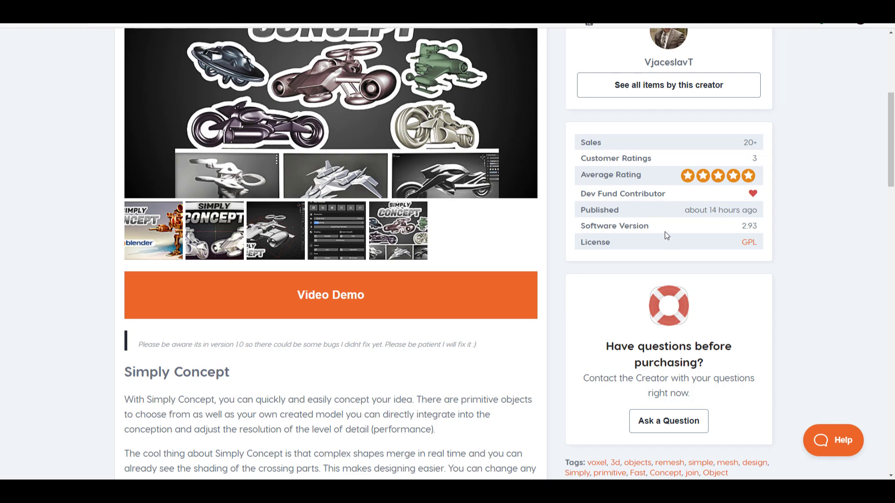
# Look through the Simply Concept product page's description and embedded demo videos.
pyautogui.scroll(-2, 665, 236)
pyautogui.scroll(-4, 574, 248)
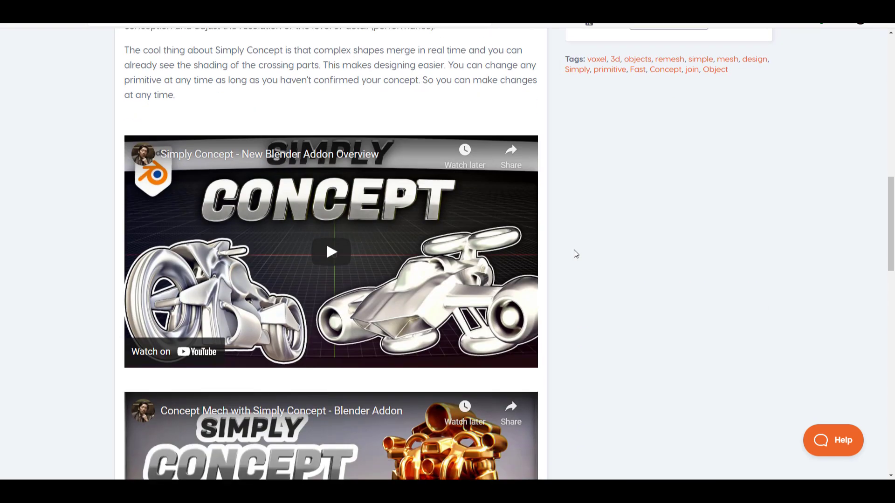
pyautogui.scroll(10, 574, 250)
pyautogui.moveTo(391, 145)
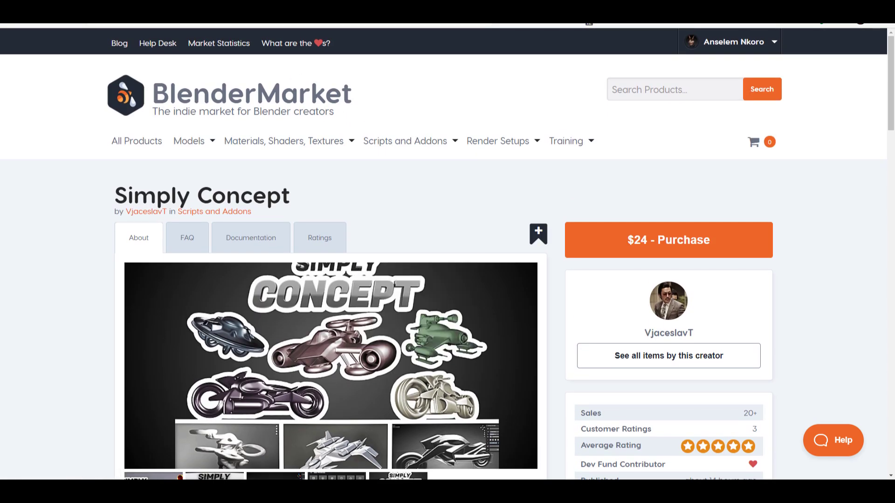
# Switch to the Simply Addons Bundle page and review its included add-ons, individual prices and bundle savings.
pyautogui.click(419, 7)
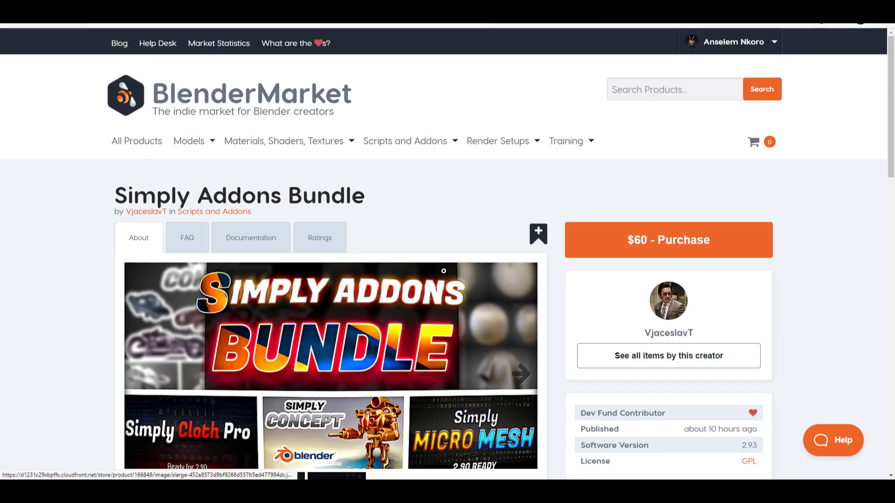
pyautogui.scroll(-5, 499, 325)
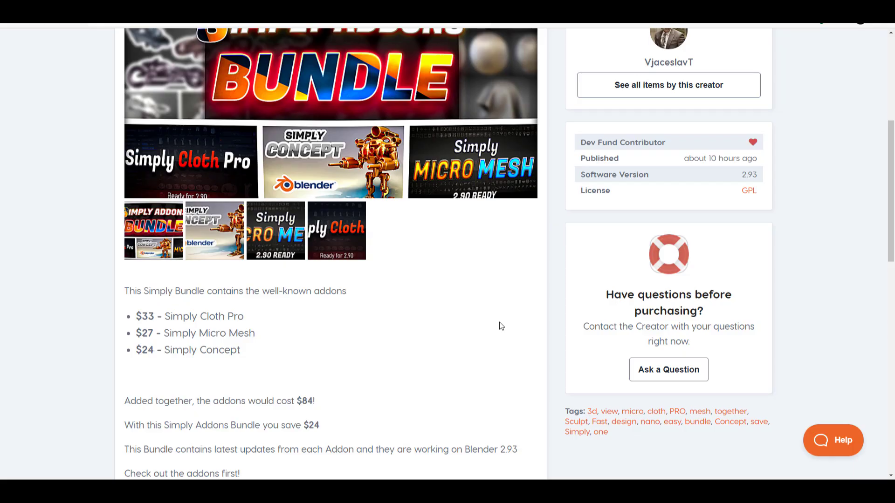
pyautogui.scroll(3, 500, 322)
pyautogui.scroll(-4, 500, 323)
pyautogui.scroll(1, 500, 323)
pyautogui.scroll(5, 370, 401)
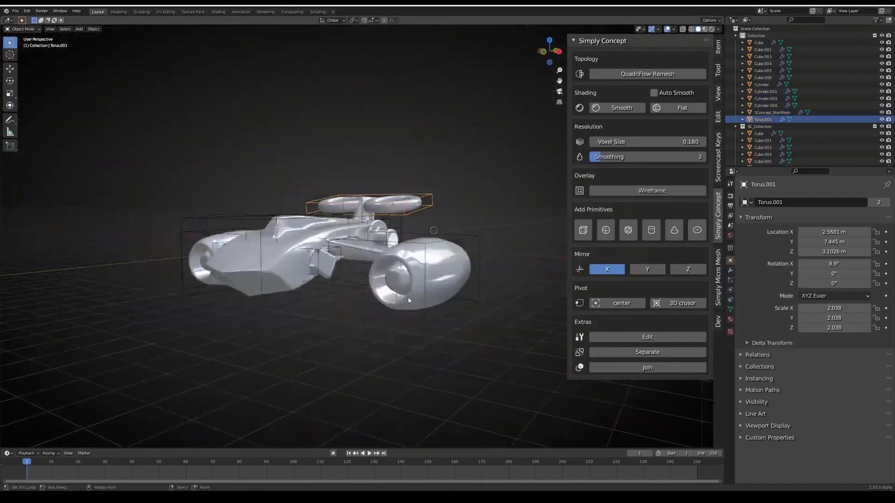
# Duplicate the mirrored rear torus, lower the copy along Z beneath the vehicle body, and scale it along X.
pyautogui.moveTo(408, 301); pyautogui.dragTo(433, 345, button='middle')
pyautogui.press('KP_7')
pyautogui.hotkey('shift', 'd')
pyautogui.press('KP_1')
pyautogui.press('g')
pyautogui.press('z')
pyautogui.press('s')
pyautogui.press('x')
# Move the lower torus along the X axis into place beneath the side wing.
pyautogui.moveTo(503, 285); pyautogui.dragTo(522, 298, button='middle')
pyautogui.click(431, 303)
pyautogui.press('g')
pyautogui.press('x')
pyautogui.moveTo(373, 307); pyautogui.dragTo(282, 301, button='middle')
# Duplicate a cube from the body, then move and rotate the copy into a slanted strut above the lower torus.
pyautogui.press('KP_1')
pyautogui.click(429, 239)
pyautogui.hotkey('shift', 'd')
pyautogui.moveTo(470, 289); pyautogui.dragTo(454, 247, button='middle')
pyautogui.press('g')
pyautogui.scroll(5, 353, 279)
pyautogui.press('r')
pyautogui.press('z')
# Duplicate the strut and move and rotate the copy beside it, adjusting its height along Z to support the lower torus.
pyautogui.hotkey('shift', 'd')
pyautogui.click(366, 240)
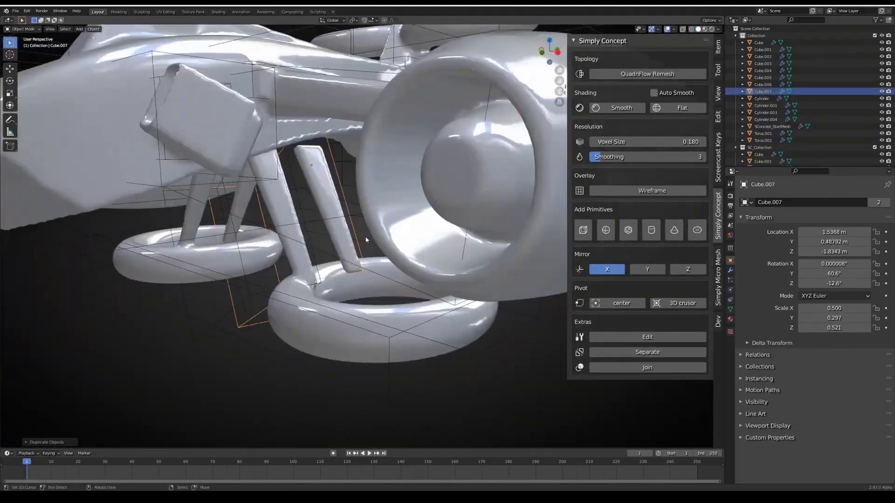
pyautogui.press('g')
pyautogui.moveTo(366, 240); pyautogui.dragTo(321, 202, button='middle')
pyautogui.press('r')
pyautogui.press('g')
pyautogui.press('z')
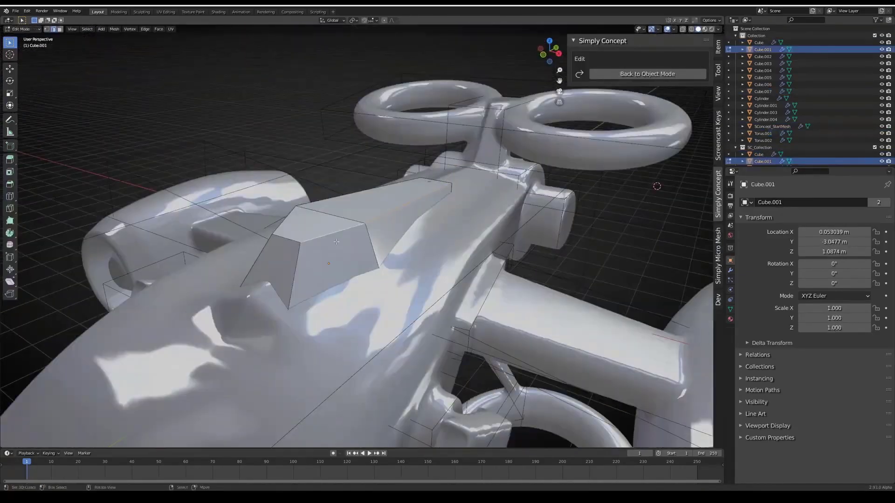
# Finish editing the cockpit cube's mesh and return to Object Mode.
pyautogui.click(662, 75)
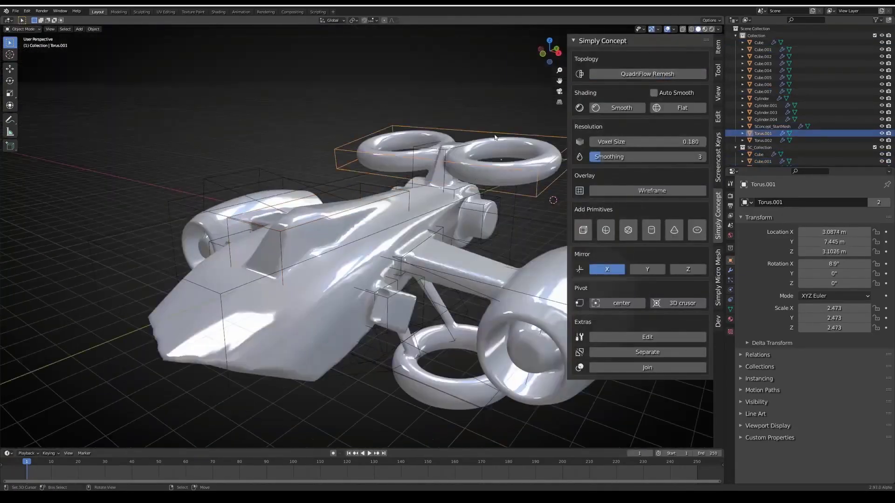
pyautogui.moveTo(495, 138); pyautogui.dragTo(511, 161, button='middle')
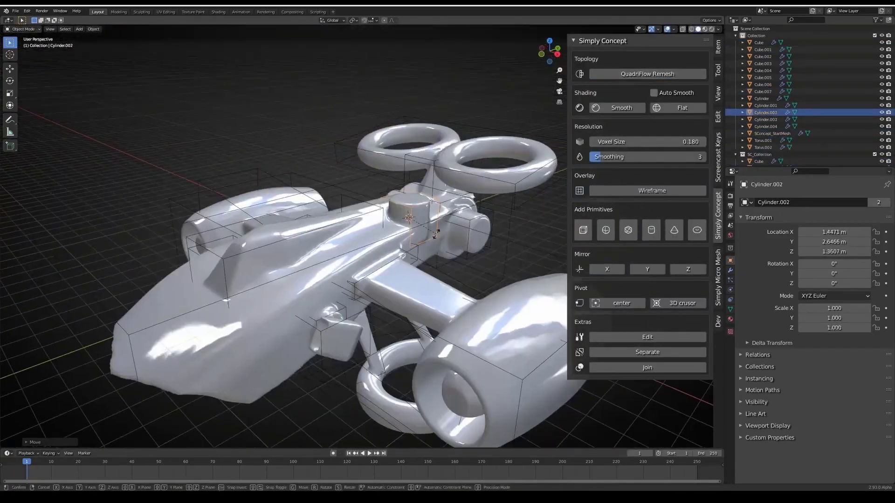